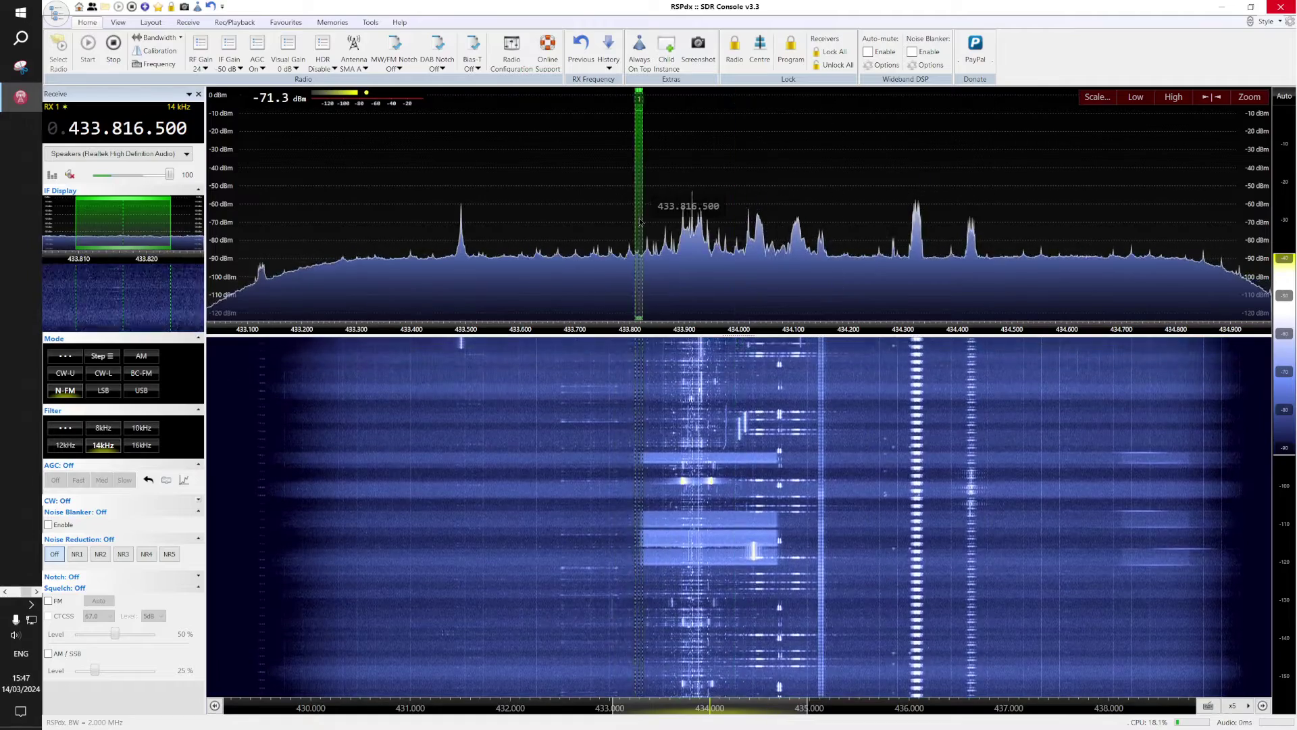
Enter 123.456 MHz as the receive frequency and step individual digits down to reach 120.046 MHz
type("12")
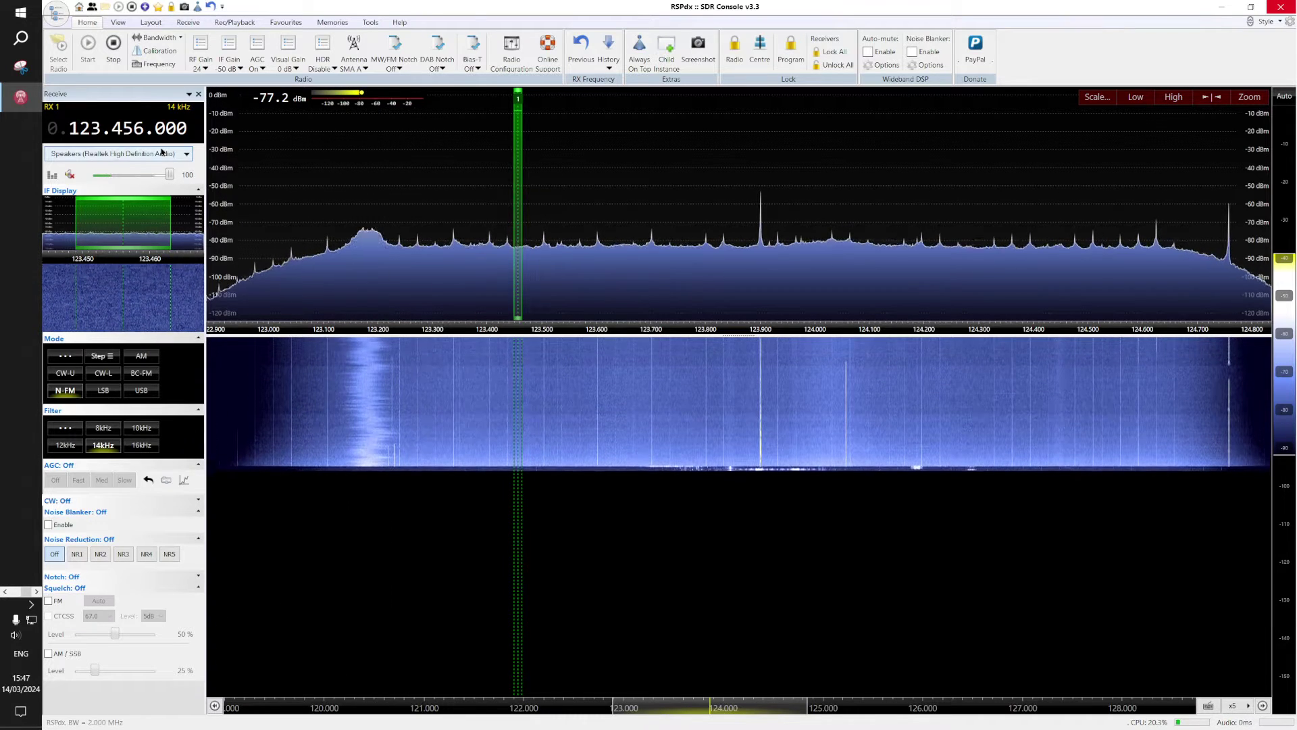
scroll(127, 128, "down", 1)
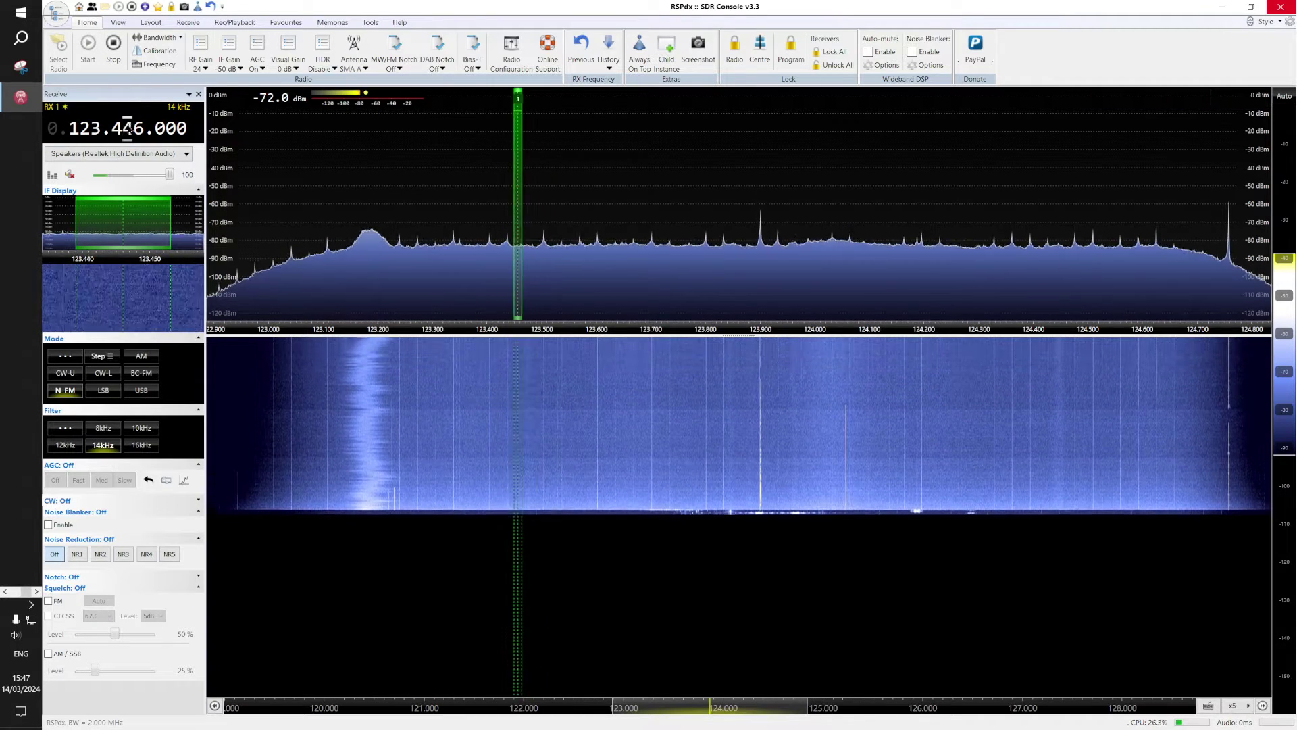
scroll(114, 130, "down", 4)
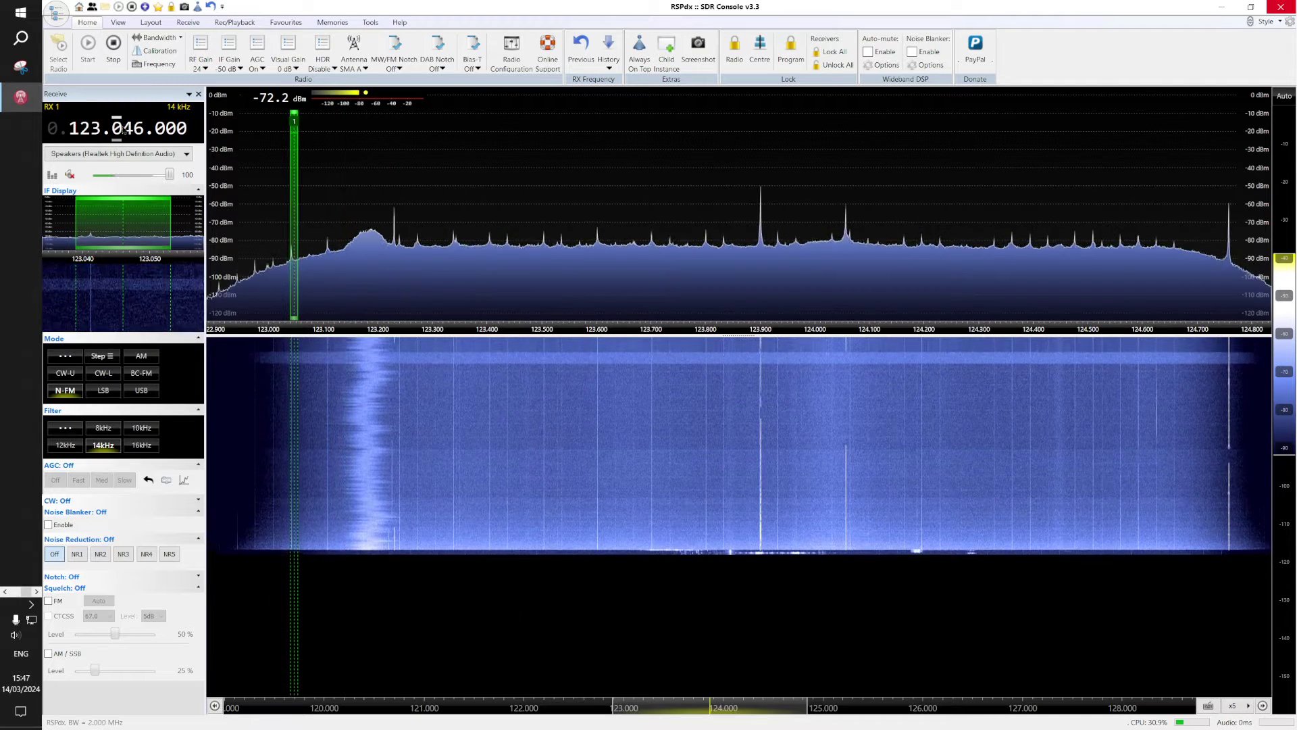
scroll(91, 132, "down", 3)
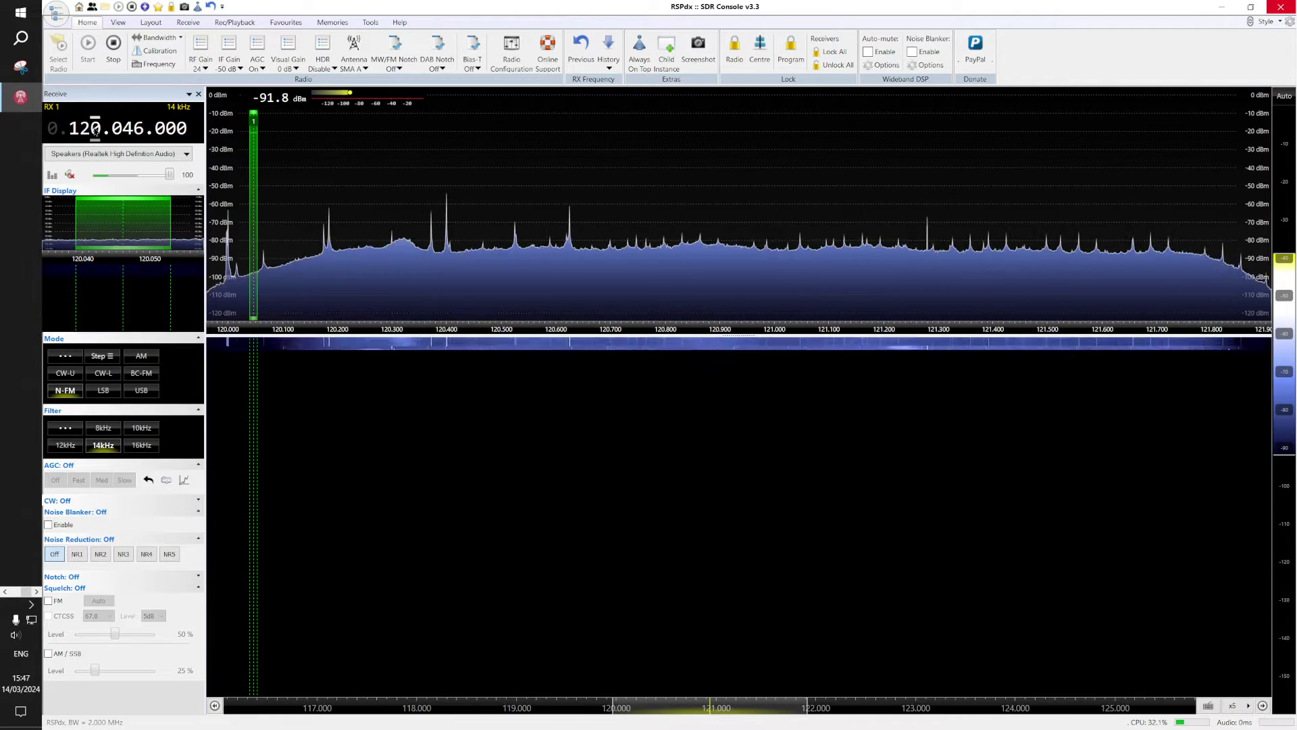
Step the MHz and tens-of-MHz digits of the receive frequency up to reach 164.046 MHz
scroll(95, 132, "up", 5)
scroll(95, 133, "down", 1)
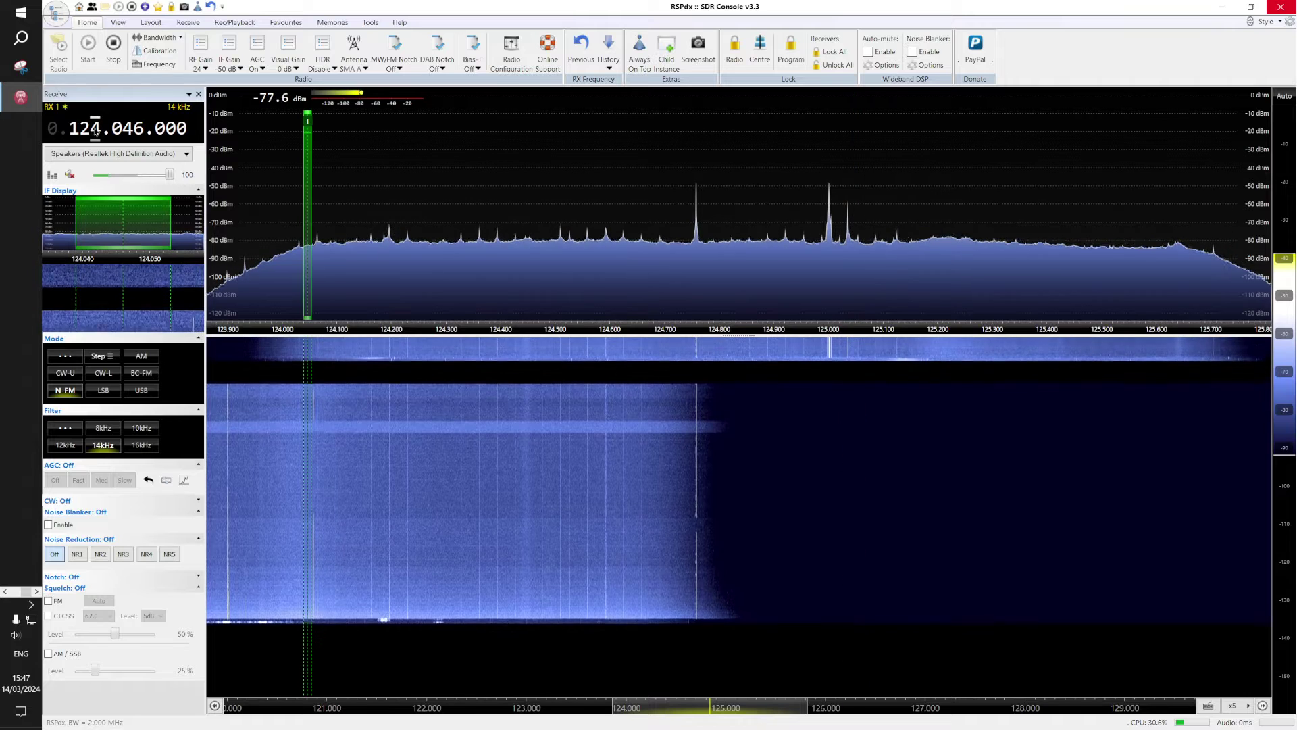
scroll(85, 133, "up", 1)
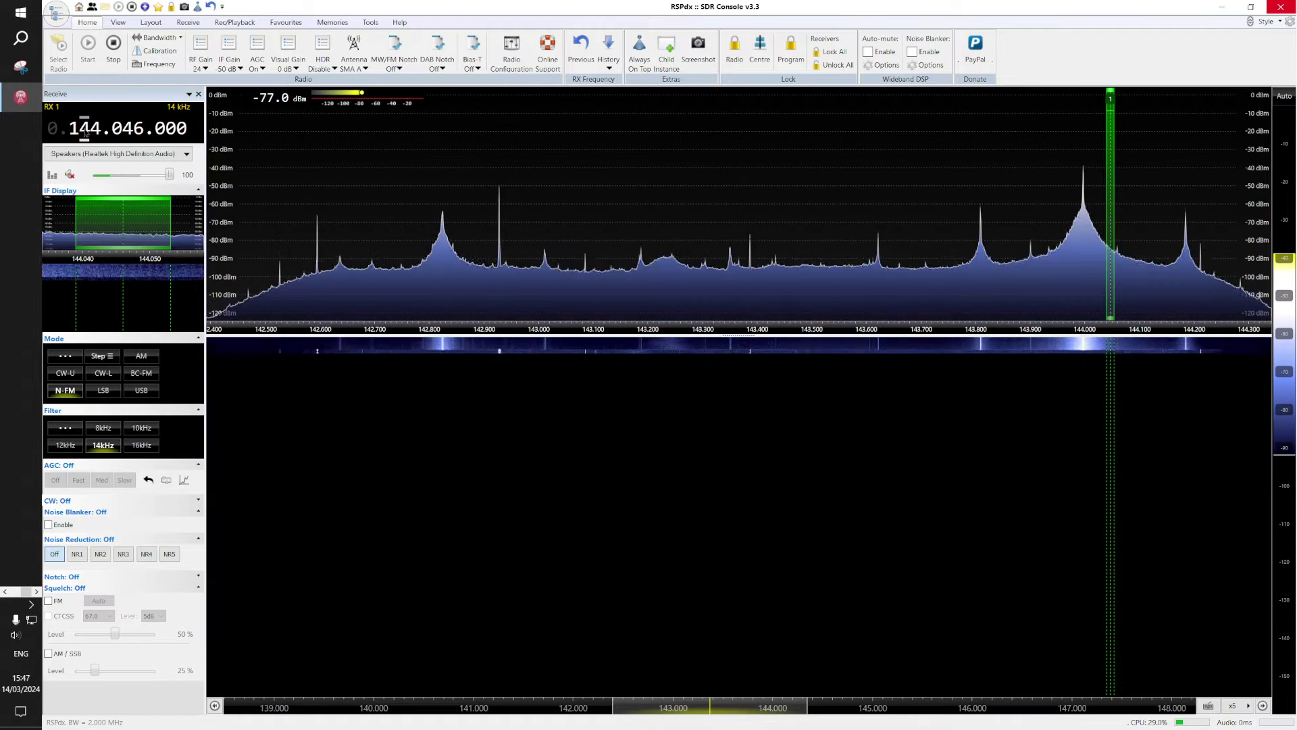
scroll(85, 132, "up", 1)
scroll(85, 132, "up", 1)
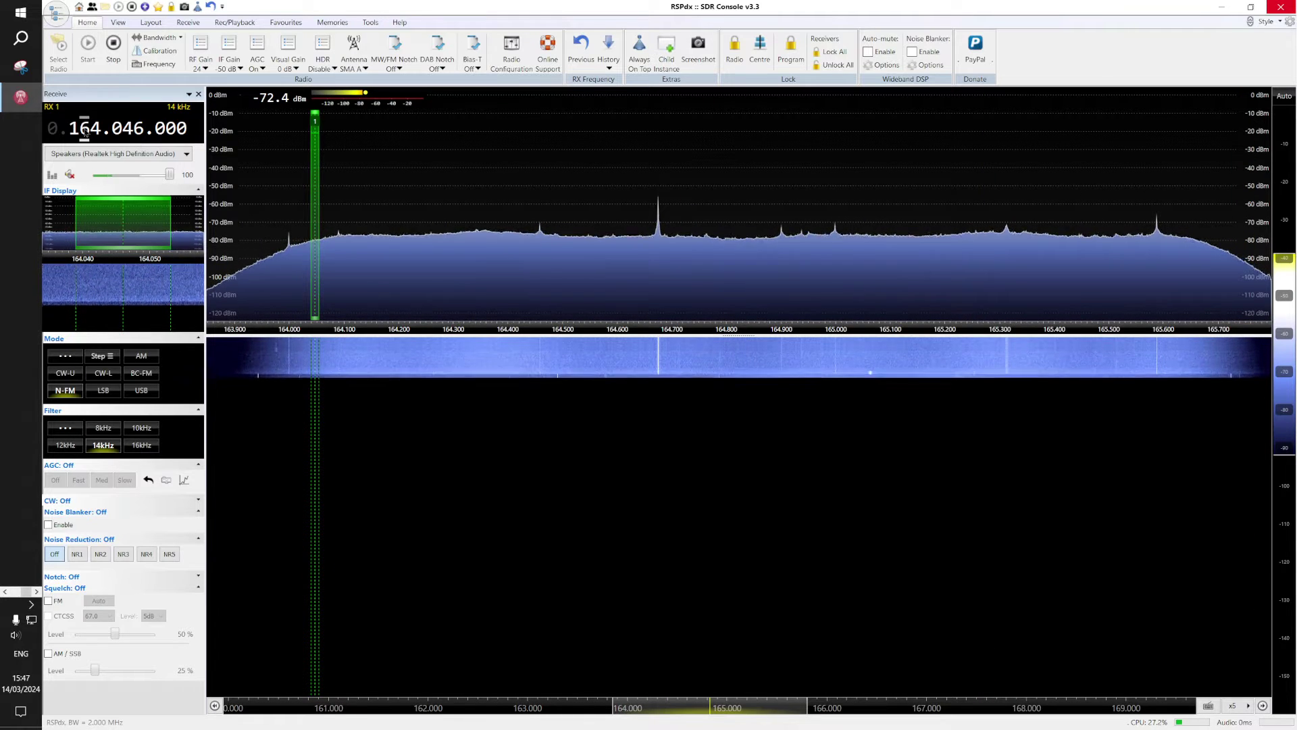
scroll(85, 132, "up", 1)
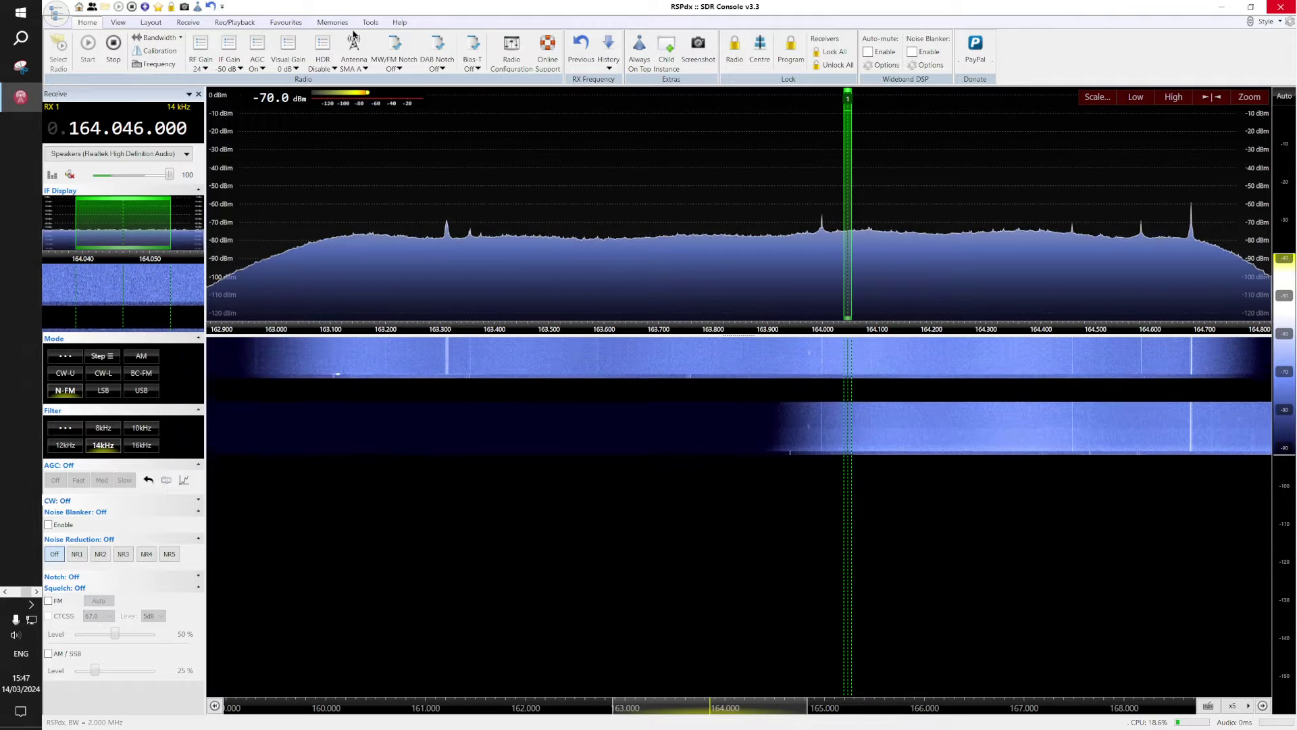
Recall the stored 10.100.000 USB frequency from memory bank 1
left_click(295, 24)
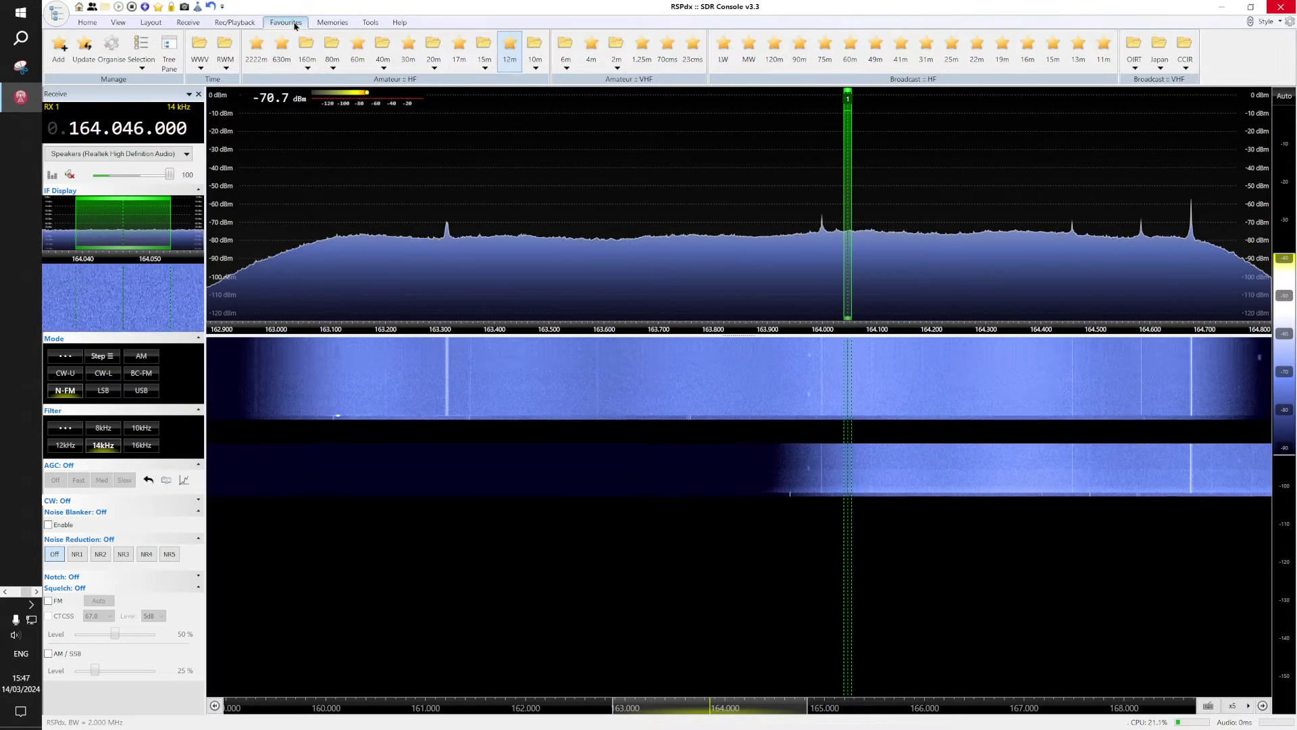
left_click(332, 24)
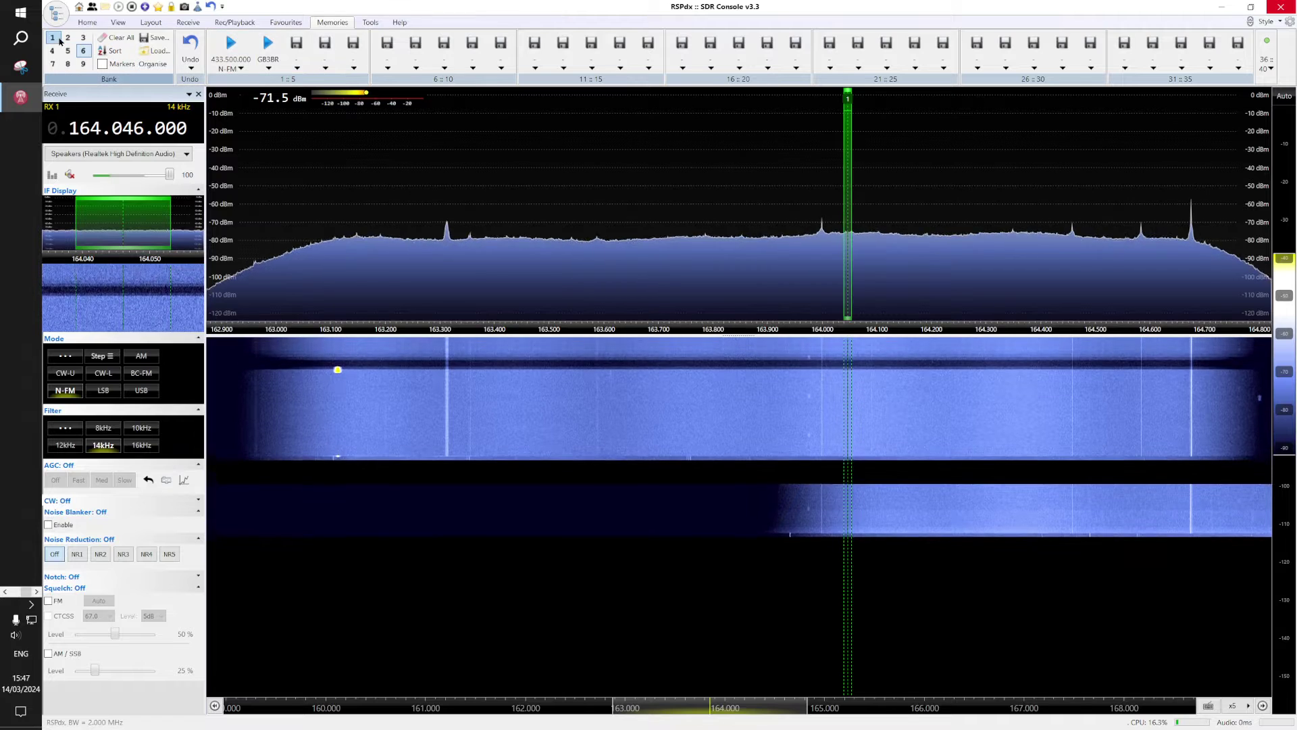
left_click(52, 37)
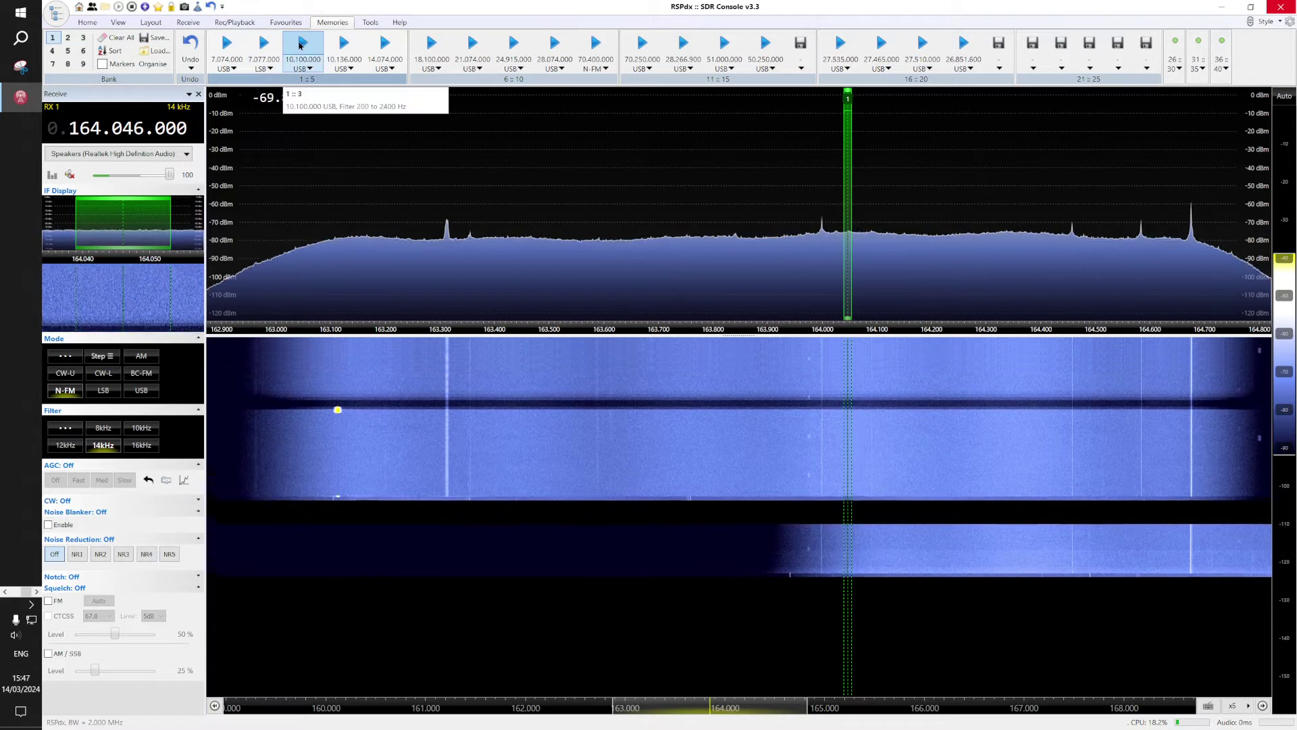
left_click(301, 43)
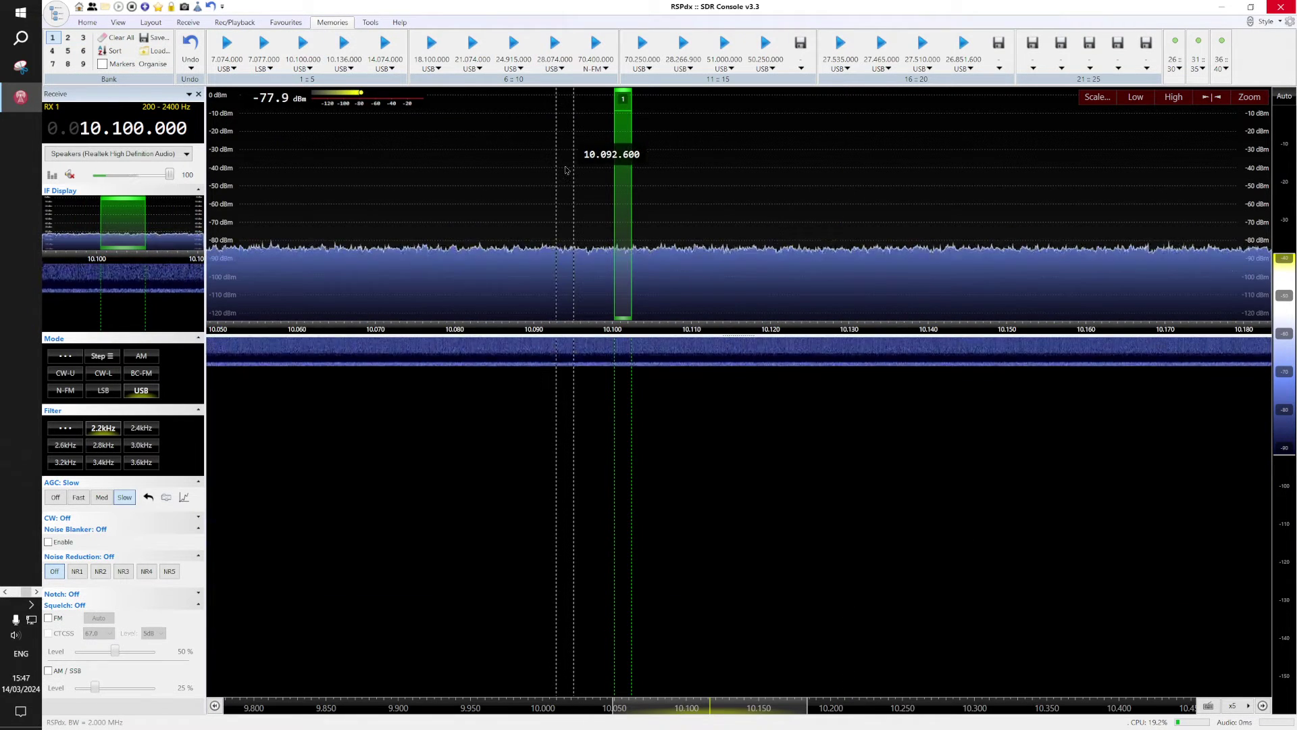
Switch the radio's antenna input to BNC C
left_click(87, 22)
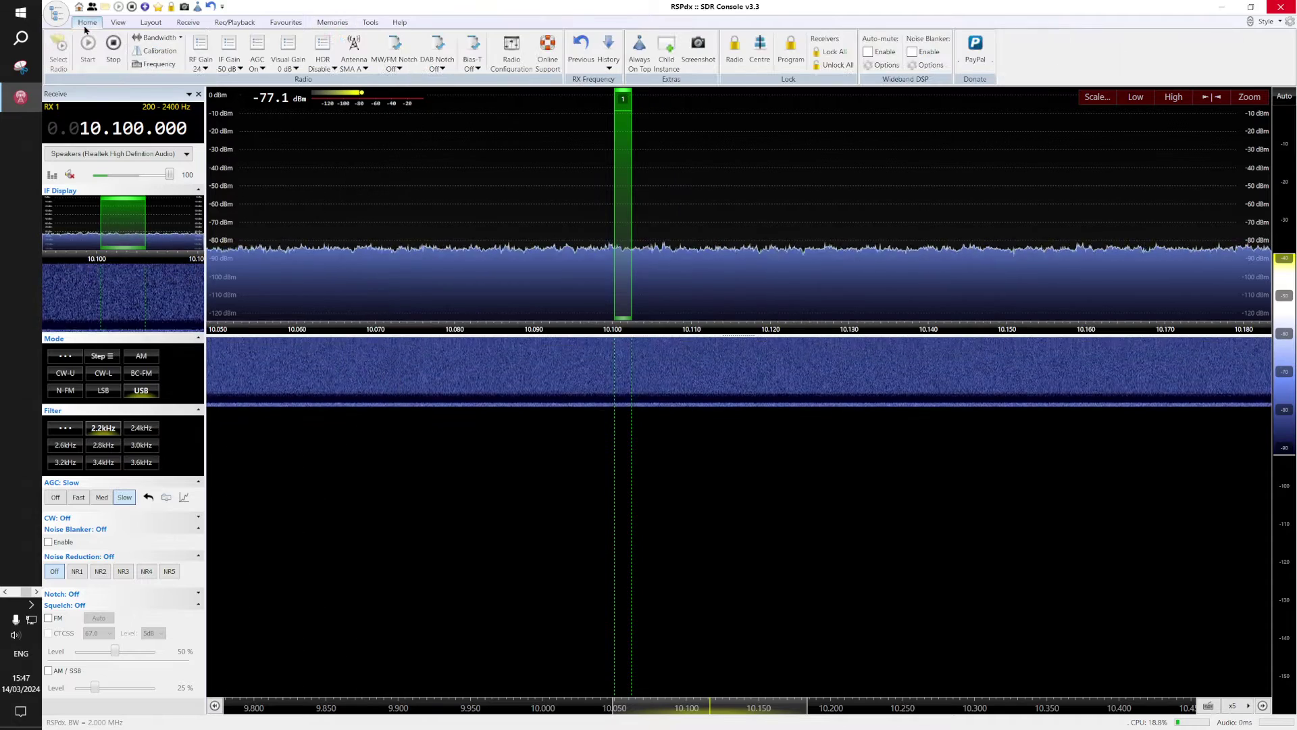
left_click(354, 51)
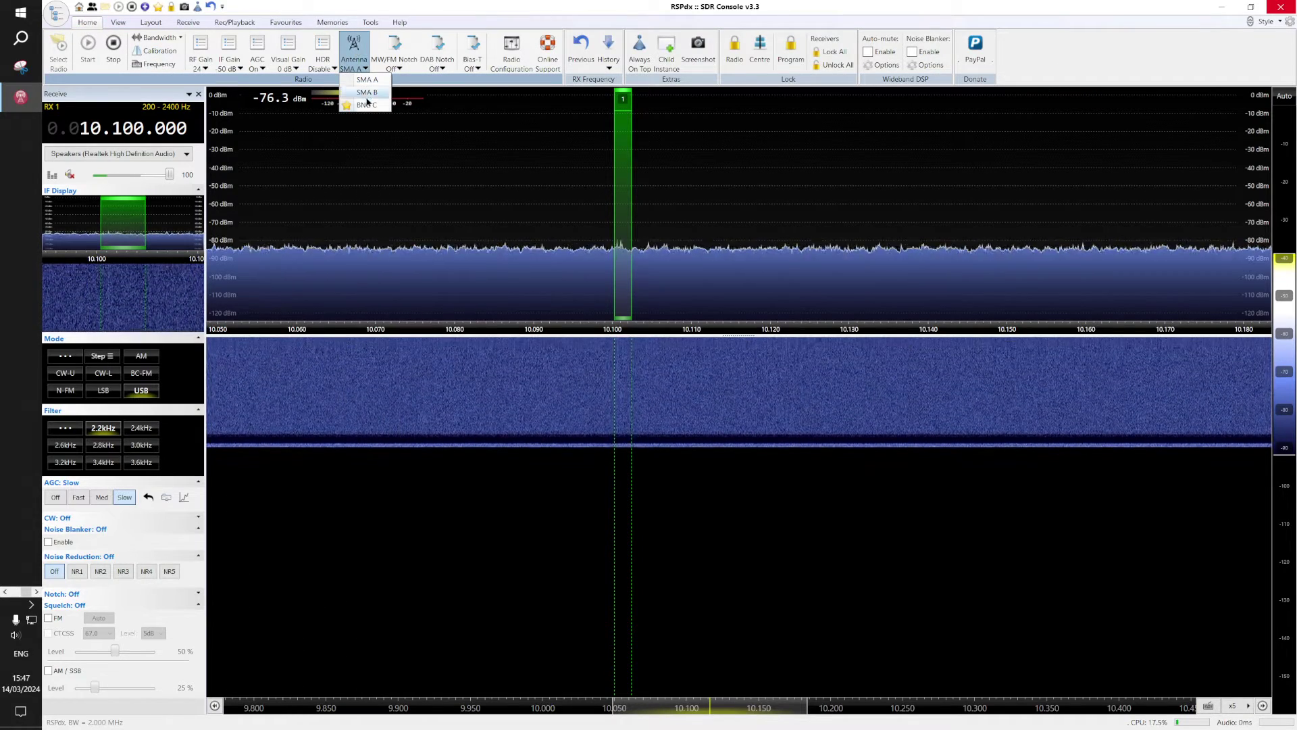
left_click(361, 108)
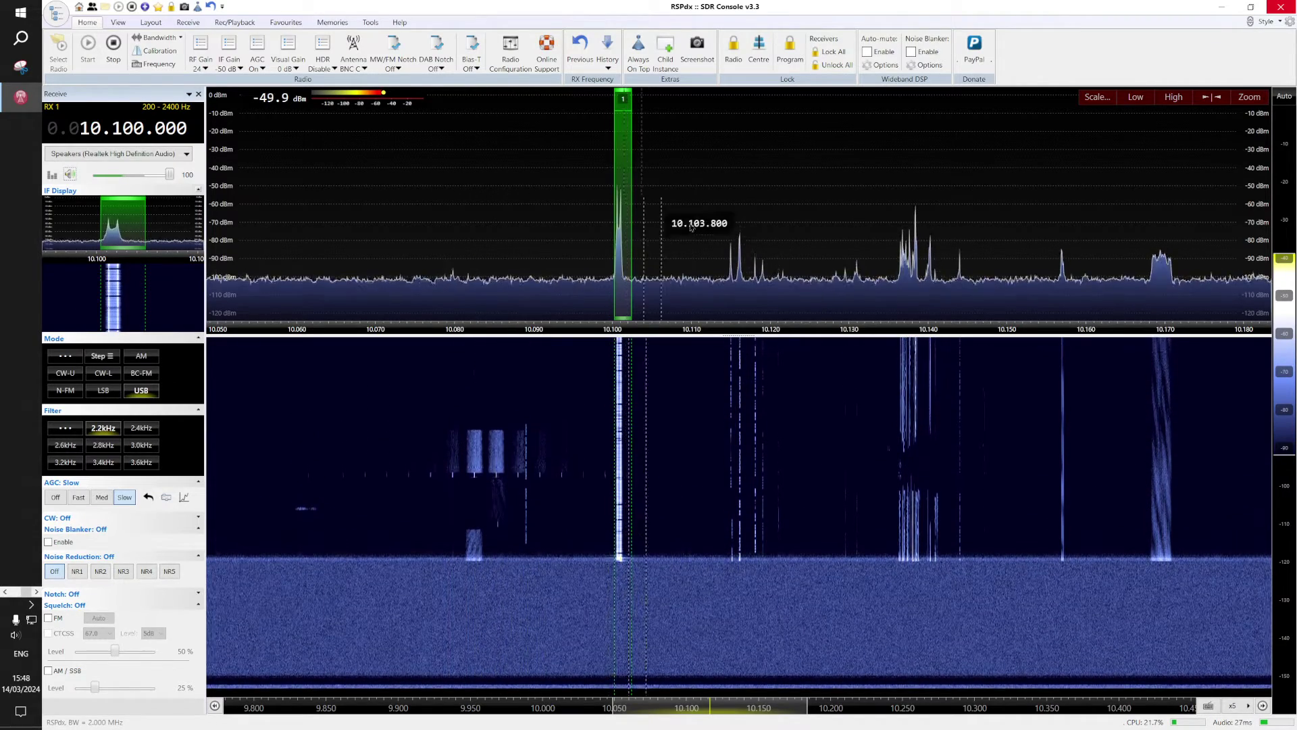
Fine-tune the receiver up and down around 10.100 MHz in 100 Hz steps, ending at 10.099.900 MHz
scroll(692, 226, "down", 4)
scroll(692, 226, "up", 6)
scroll(693, 226, "down", 8)
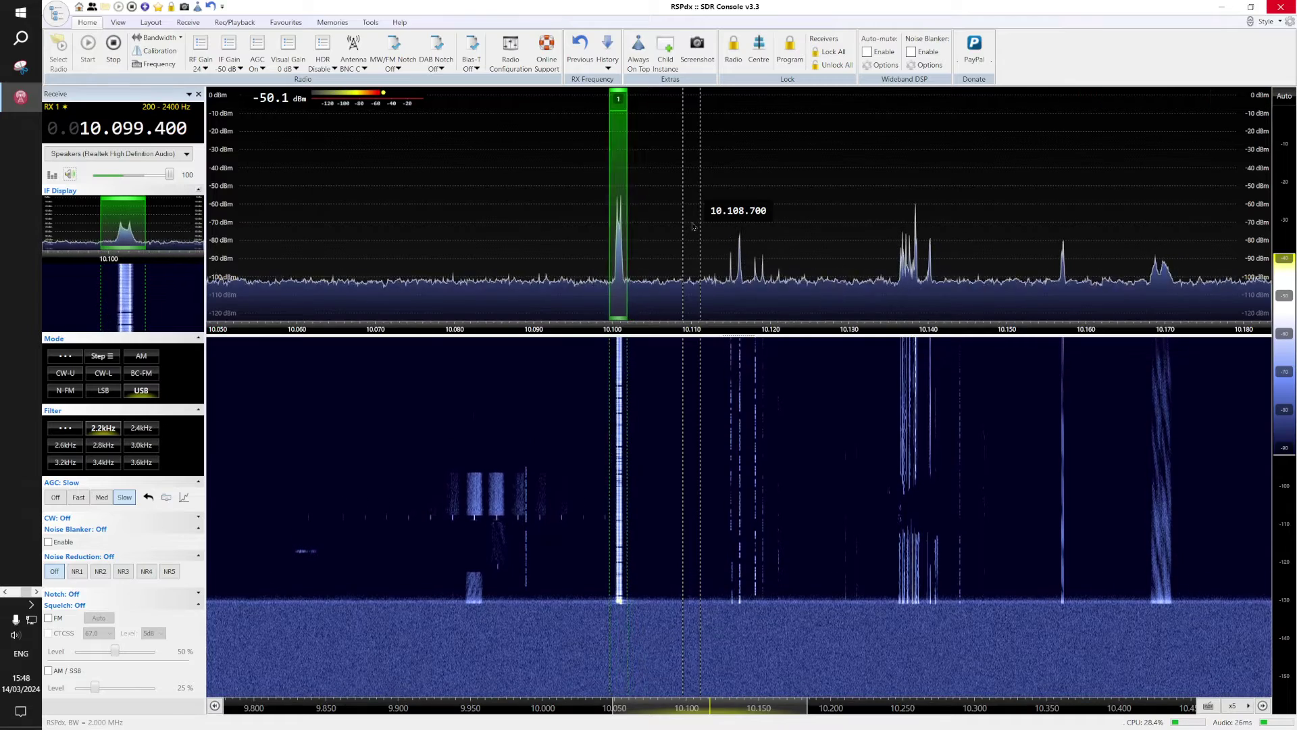
scroll(693, 226, "up", 7)
scroll(693, 227, "down", 1)
scroll(693, 226, "down", 2)
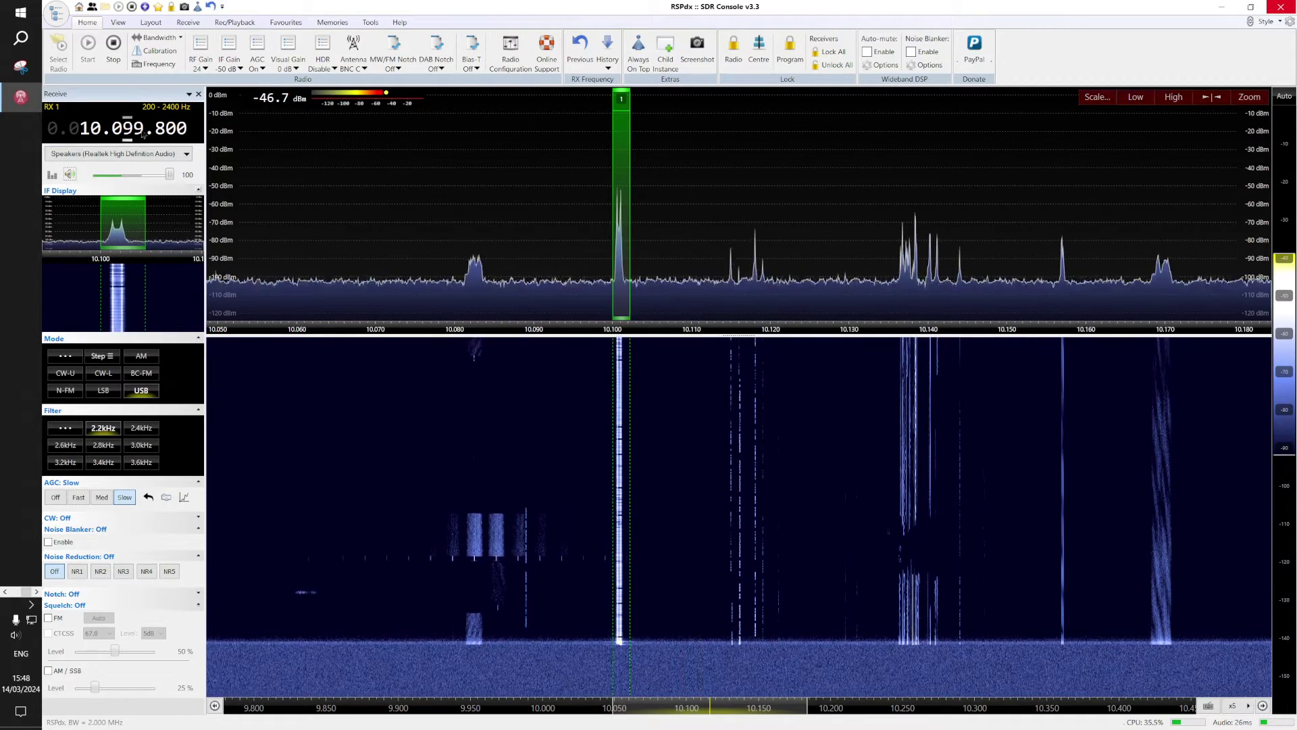
scroll(342, 174, "up", 2)
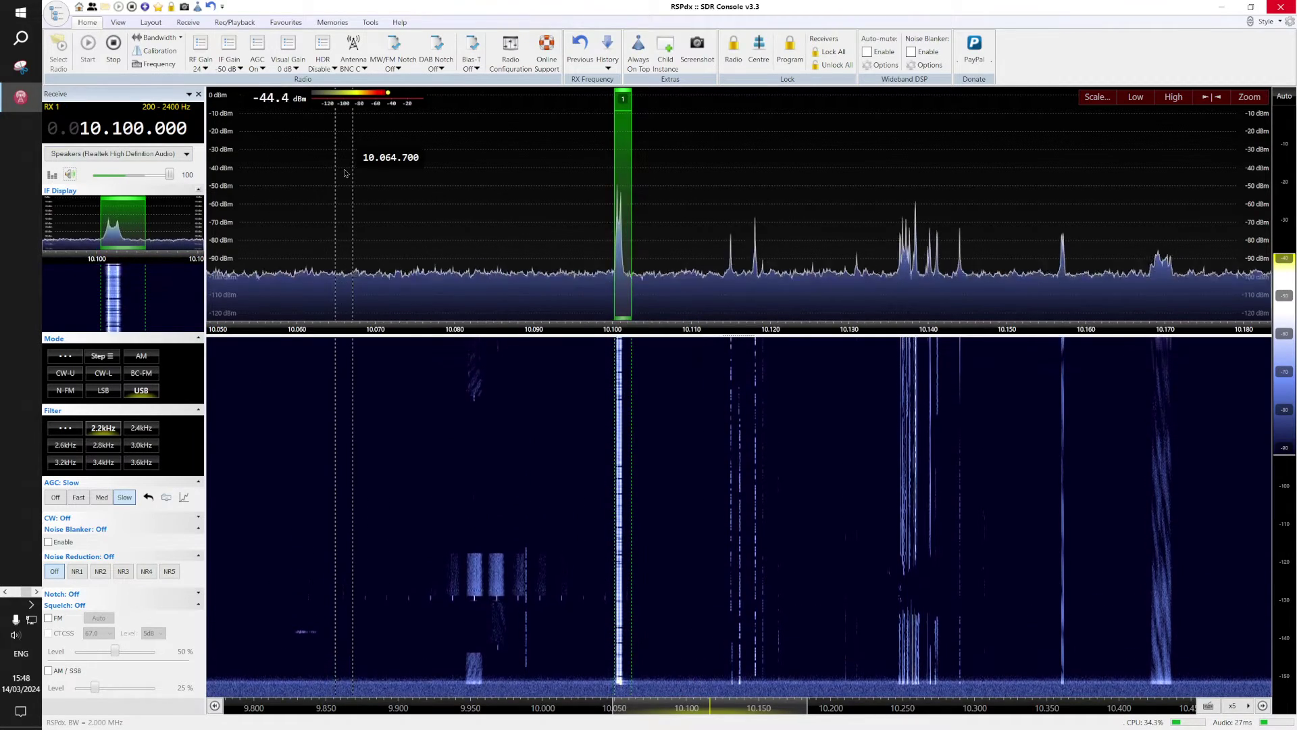
scroll(528, 169, "down", 1)
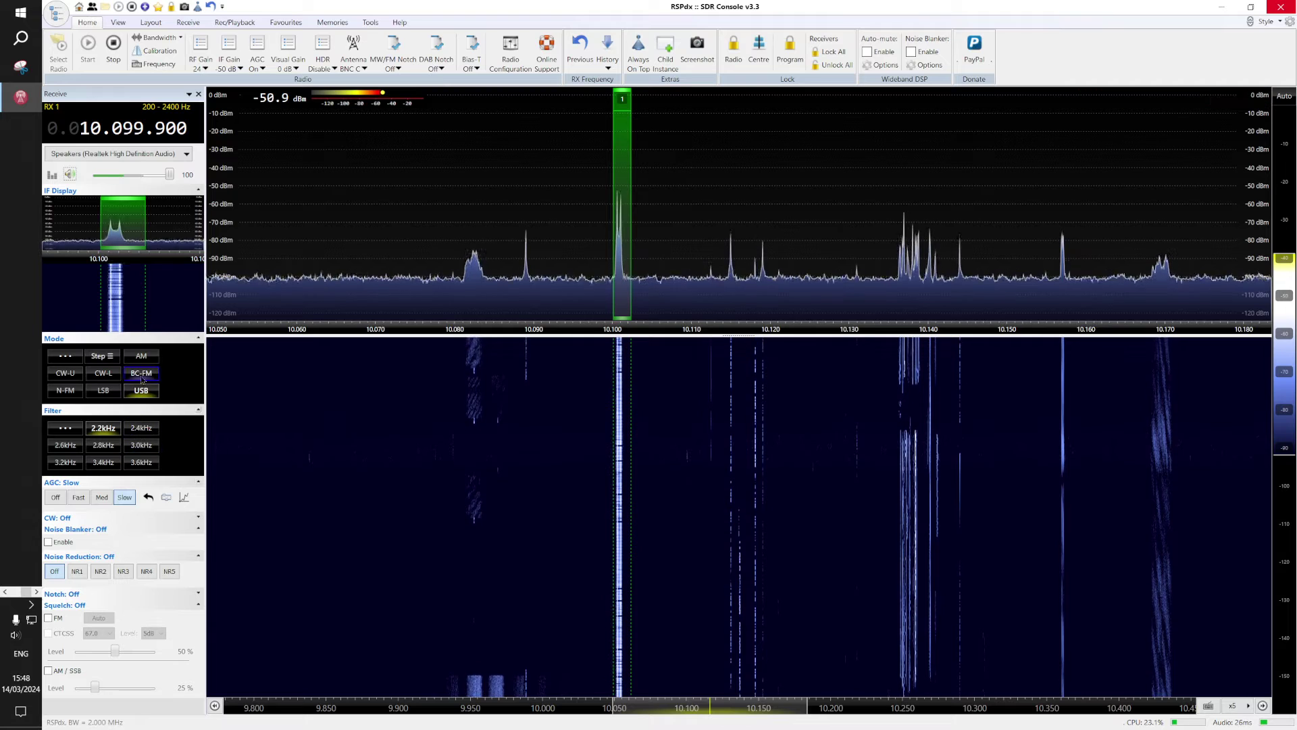
Change the receive mode to CW-U and tune the frequency up to 10.100.661 MHz
left_click(76, 377)
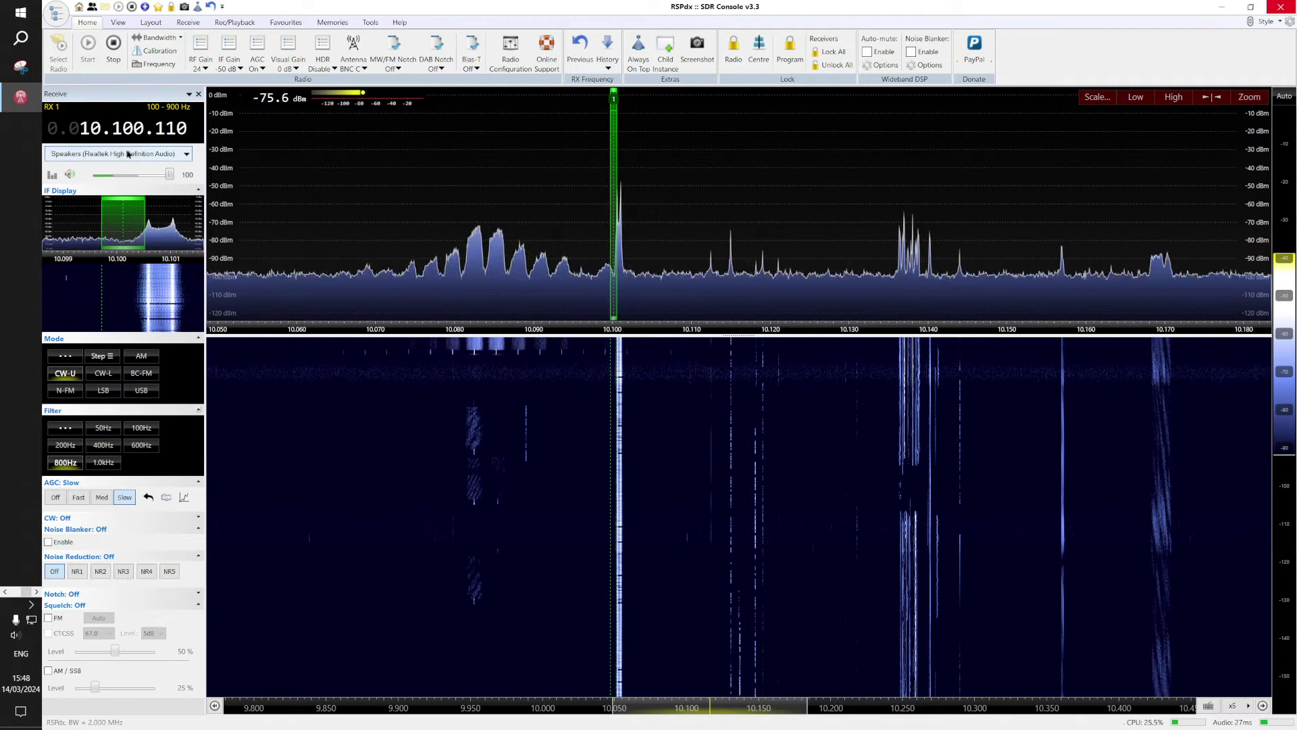
scroll(181, 128, "up", 11)
scroll(420, 182, "up", 9)
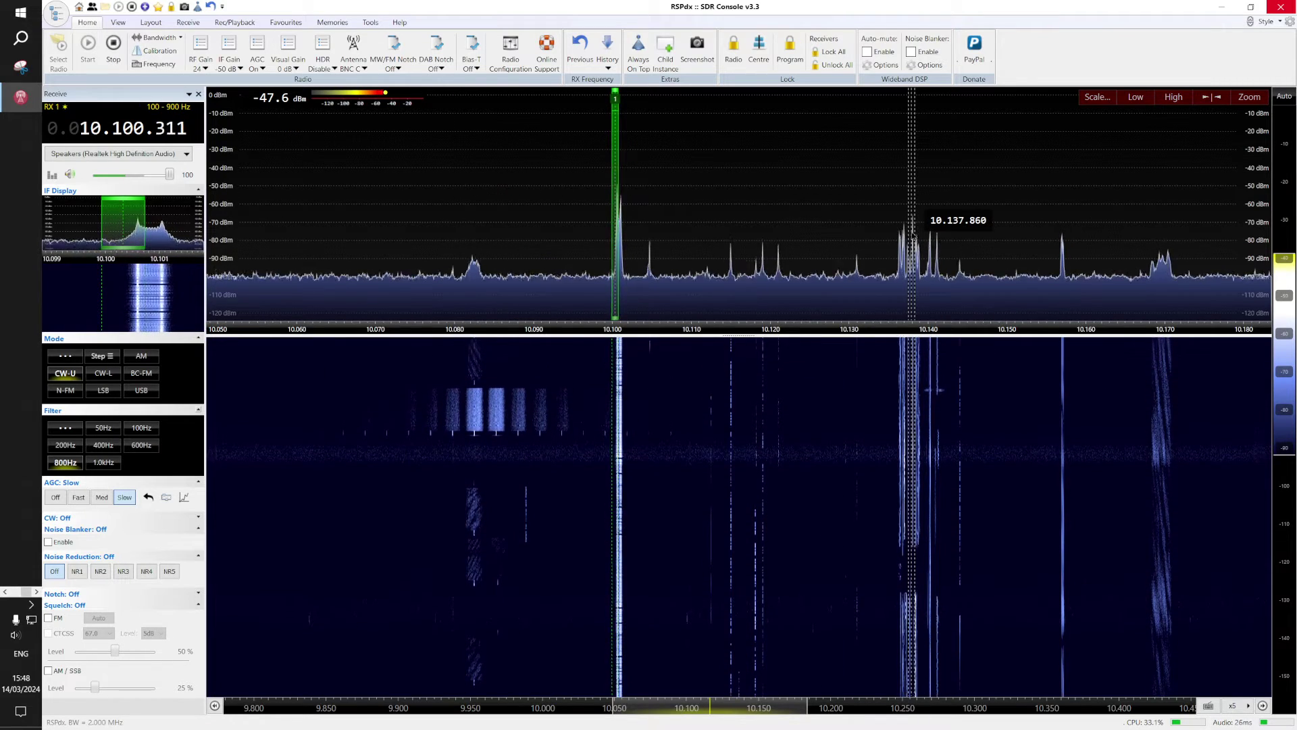
scroll(911, 233, "up", 7)
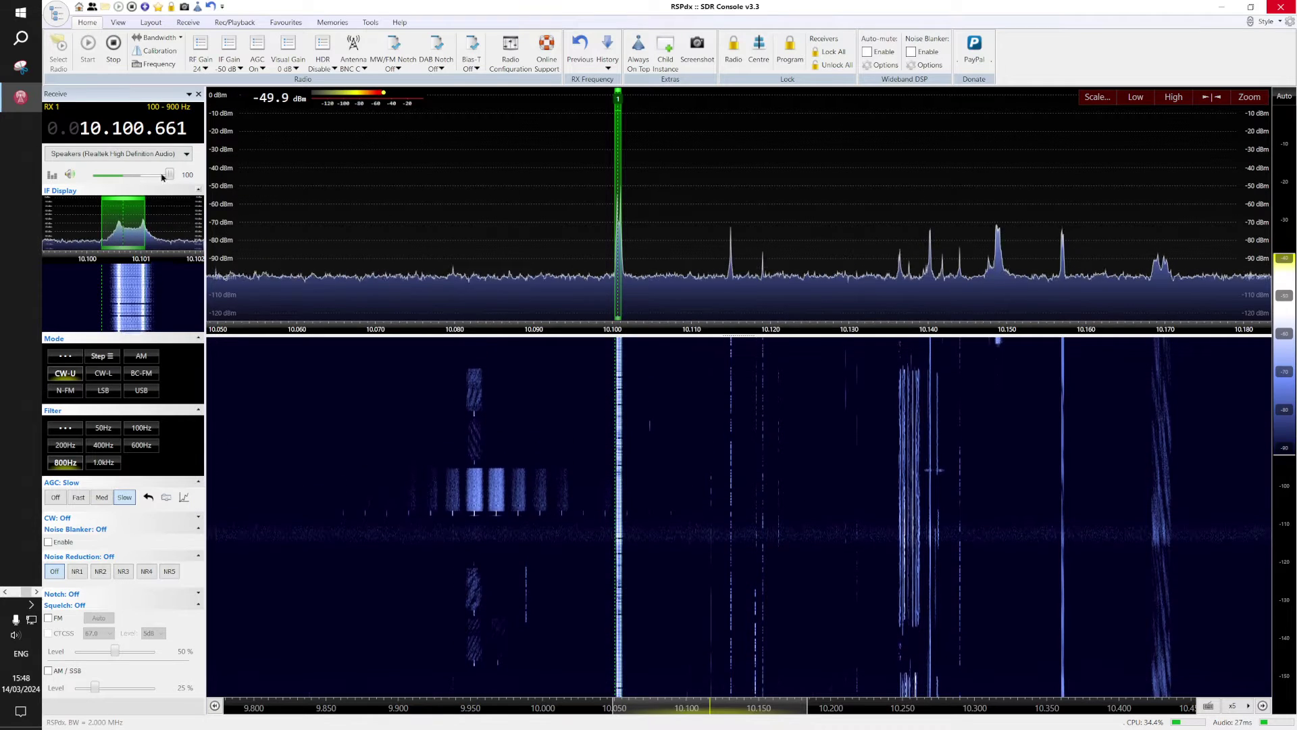
scroll(116, 125, "up", 1)
scroll(128, 126, "down", 1)
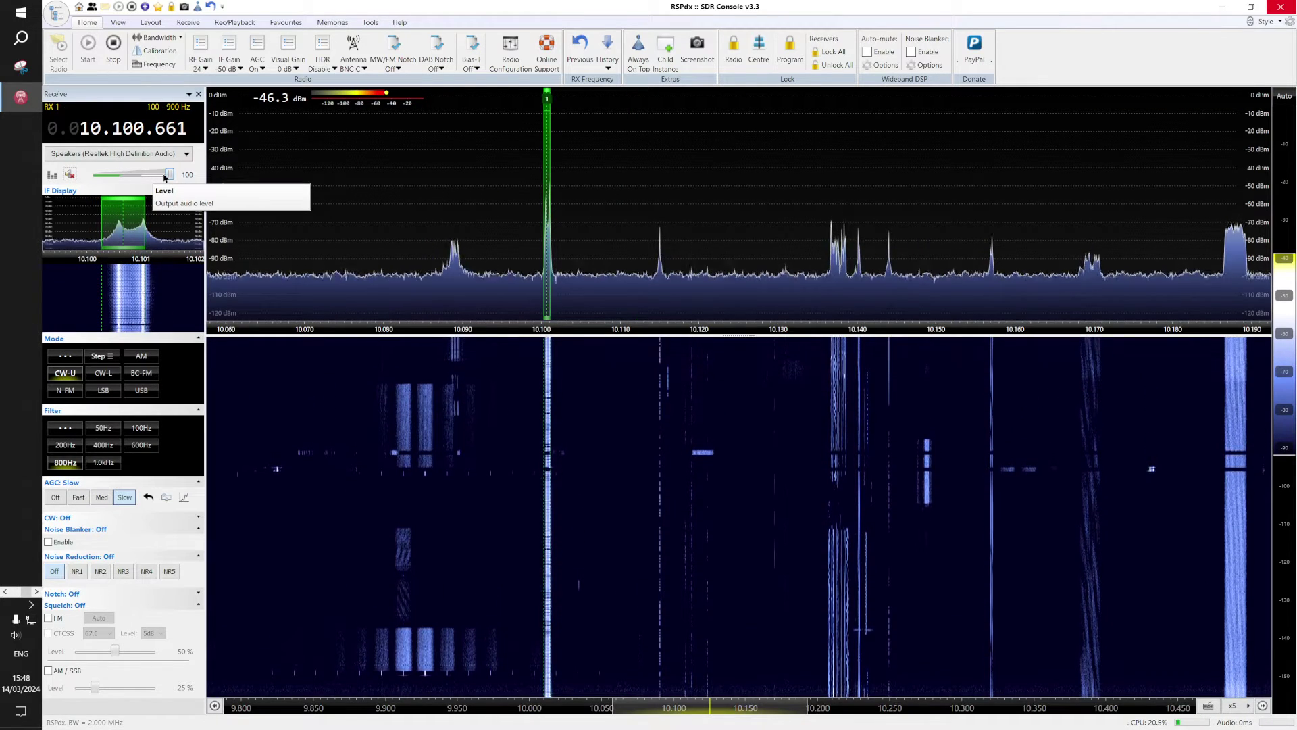
key("alt+Tab")
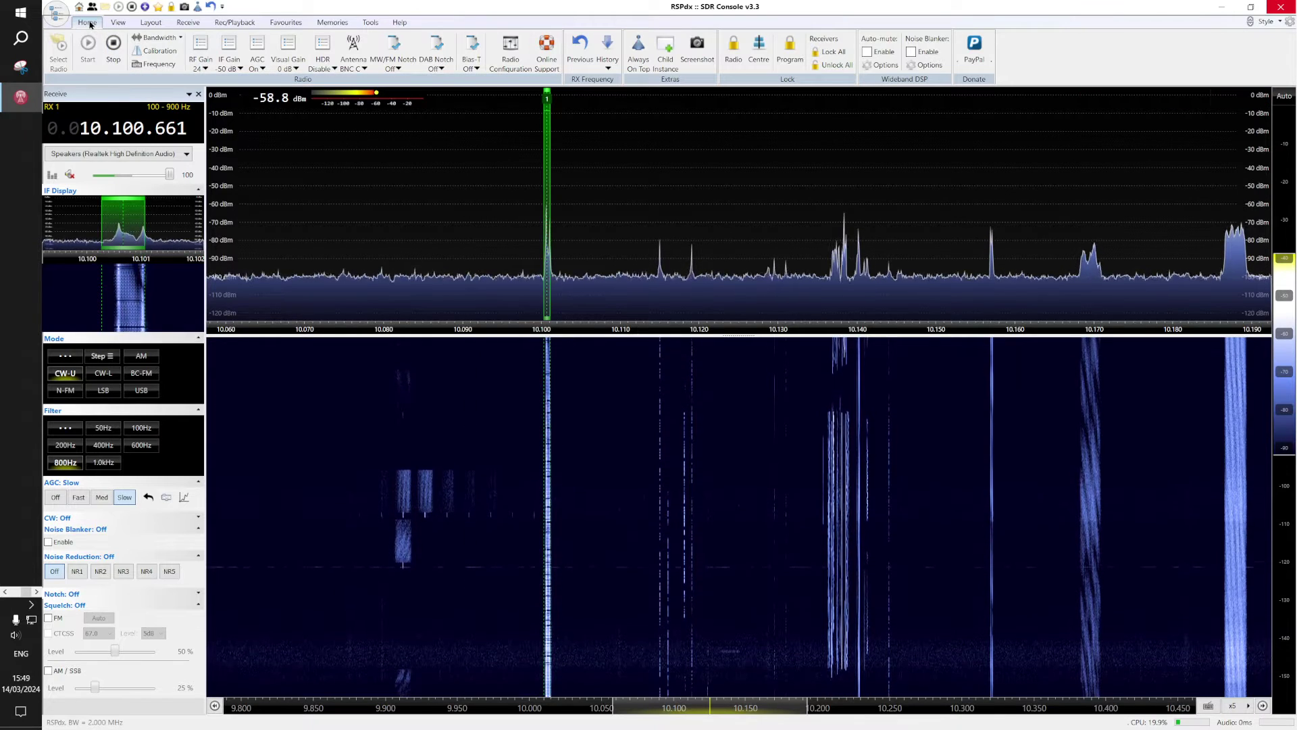
Set the radio bandwidth to 10 MHz and zoom the spectrum out to span about 5.5 to 15 MHz
left_click(156, 37)
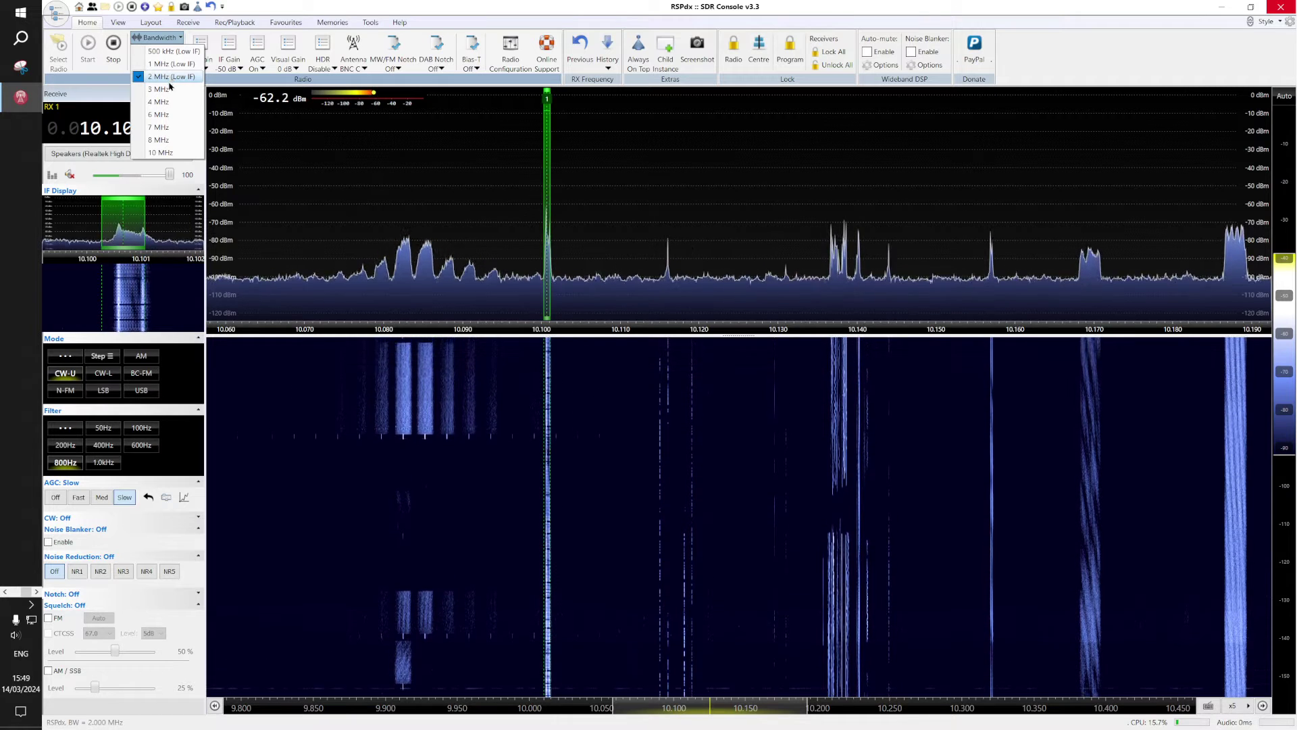
left_click(168, 155)
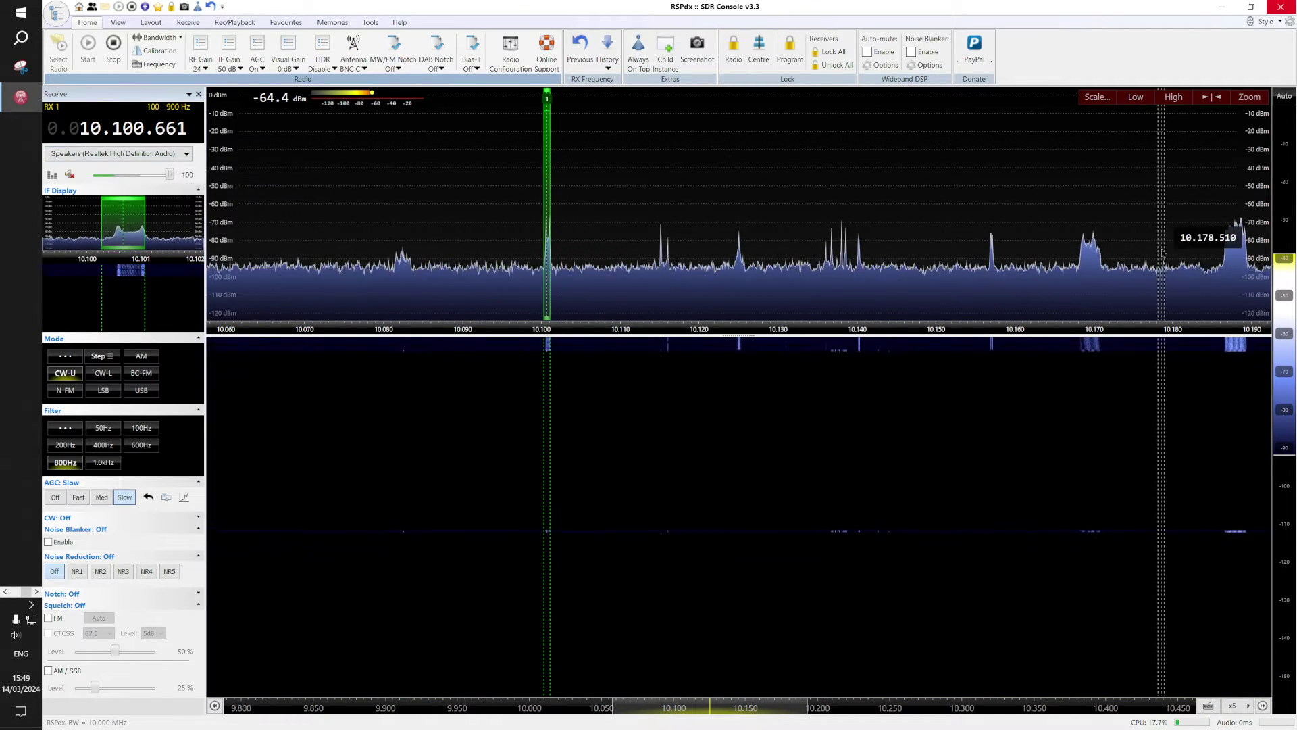
left_click(1249, 98)
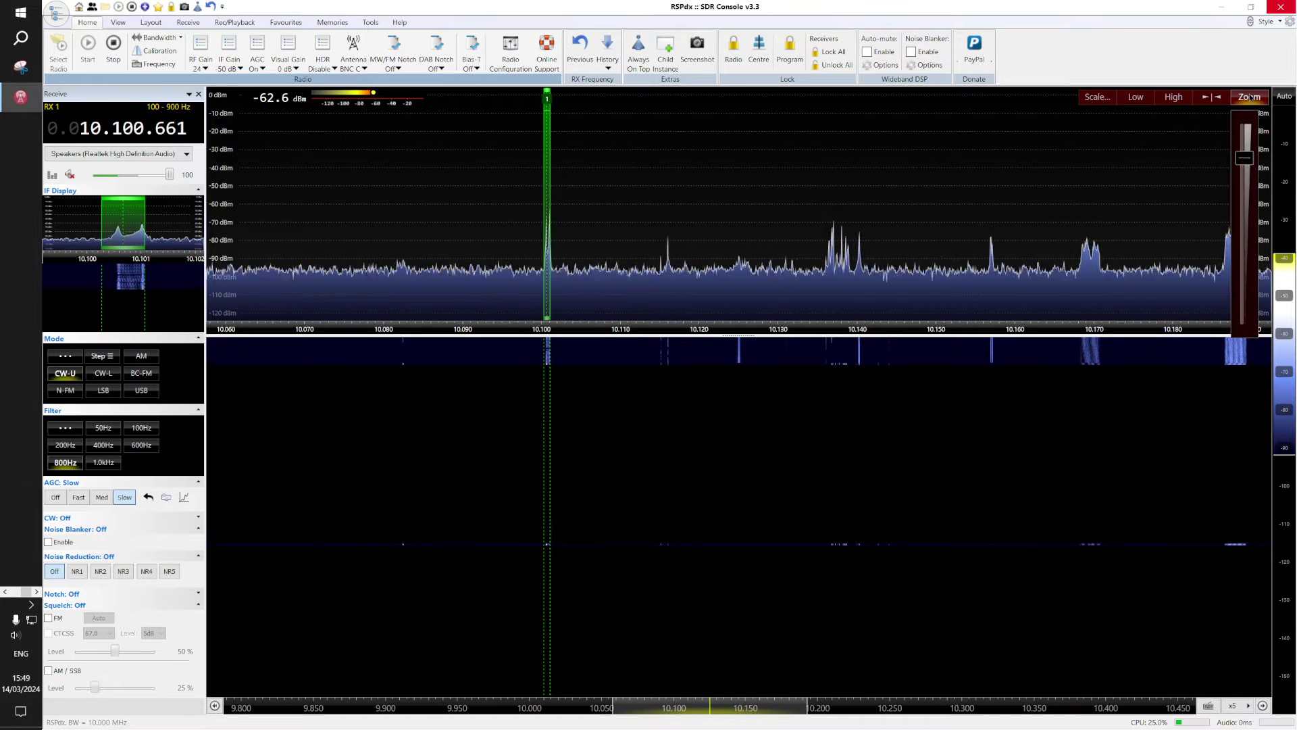
scroll(1248, 140, "down", 5)
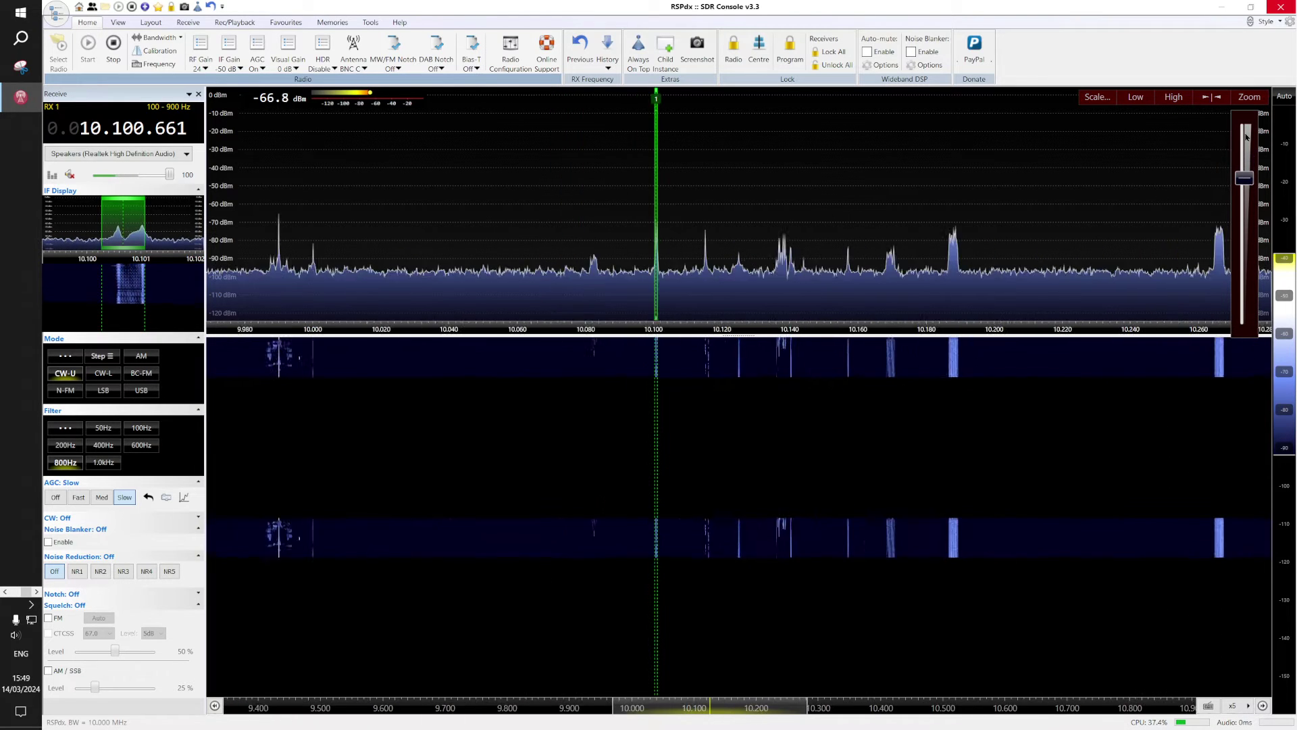
scroll(1246, 135, "down", 1)
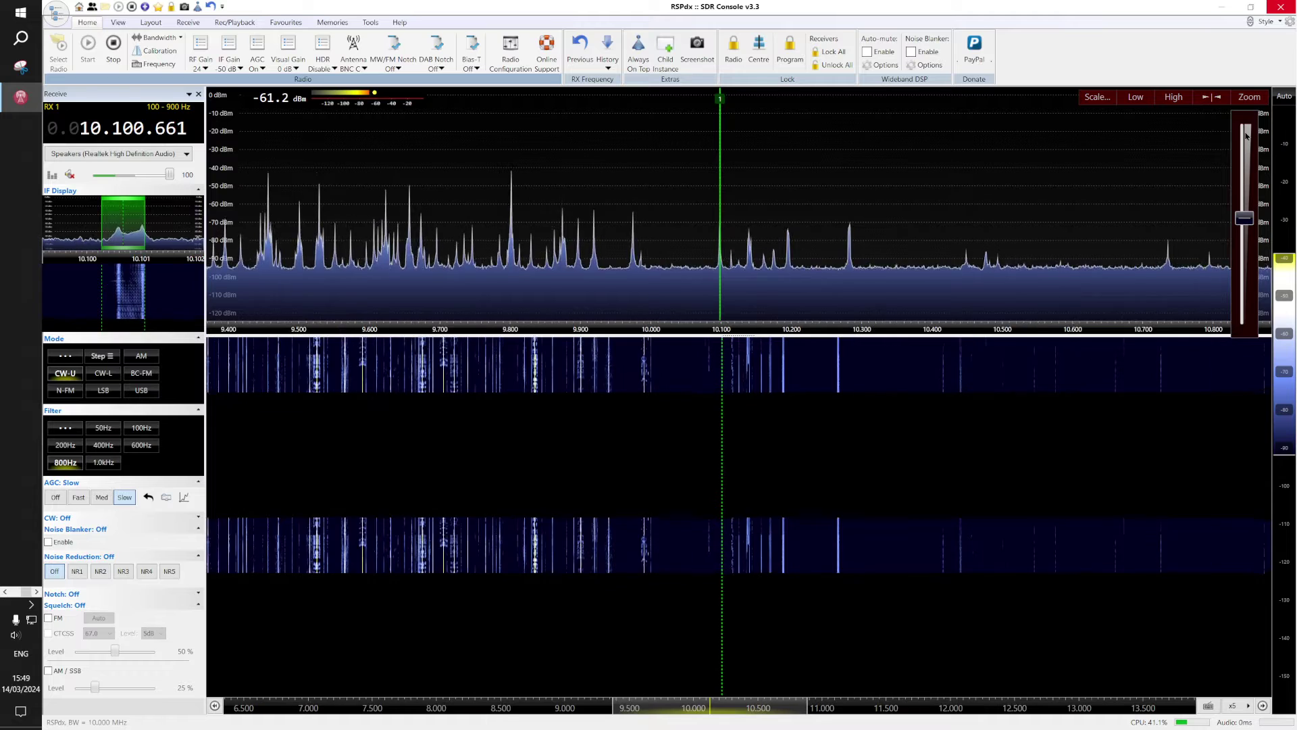
scroll(1246, 134, "down", 2)
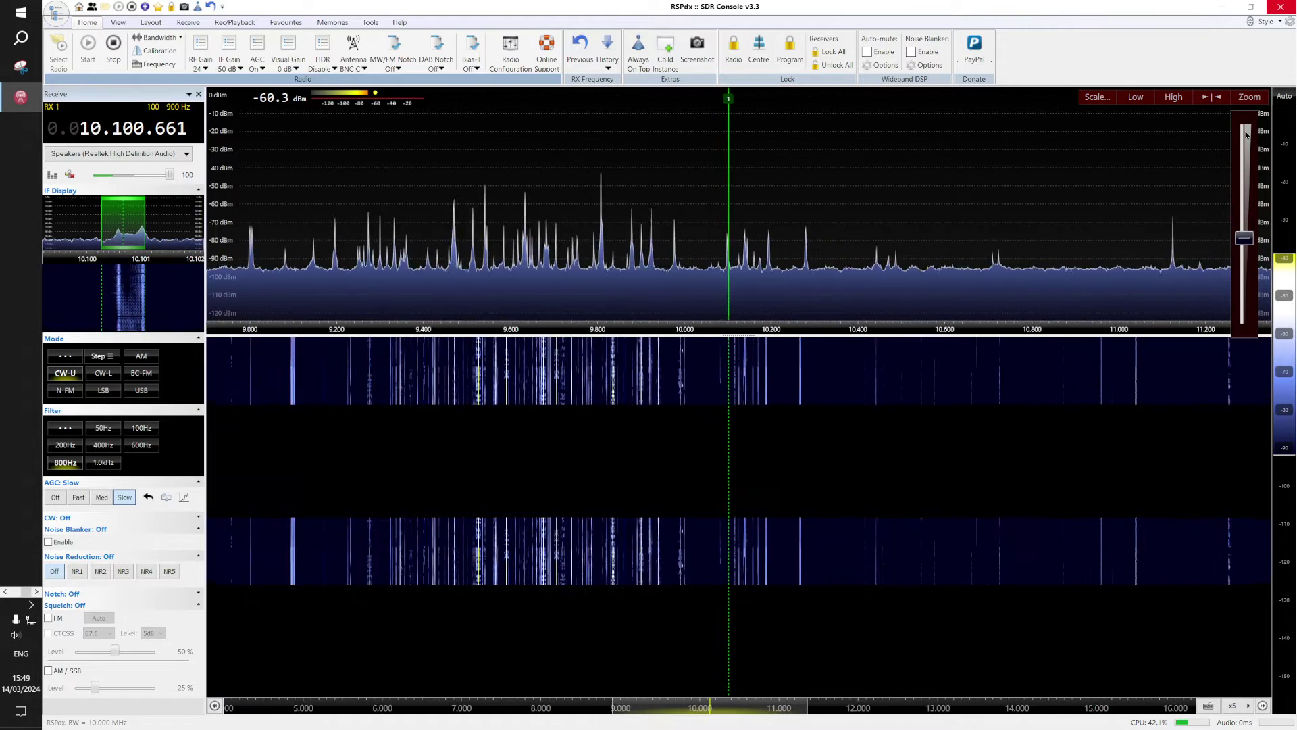
scroll(1247, 135, "down", 4)
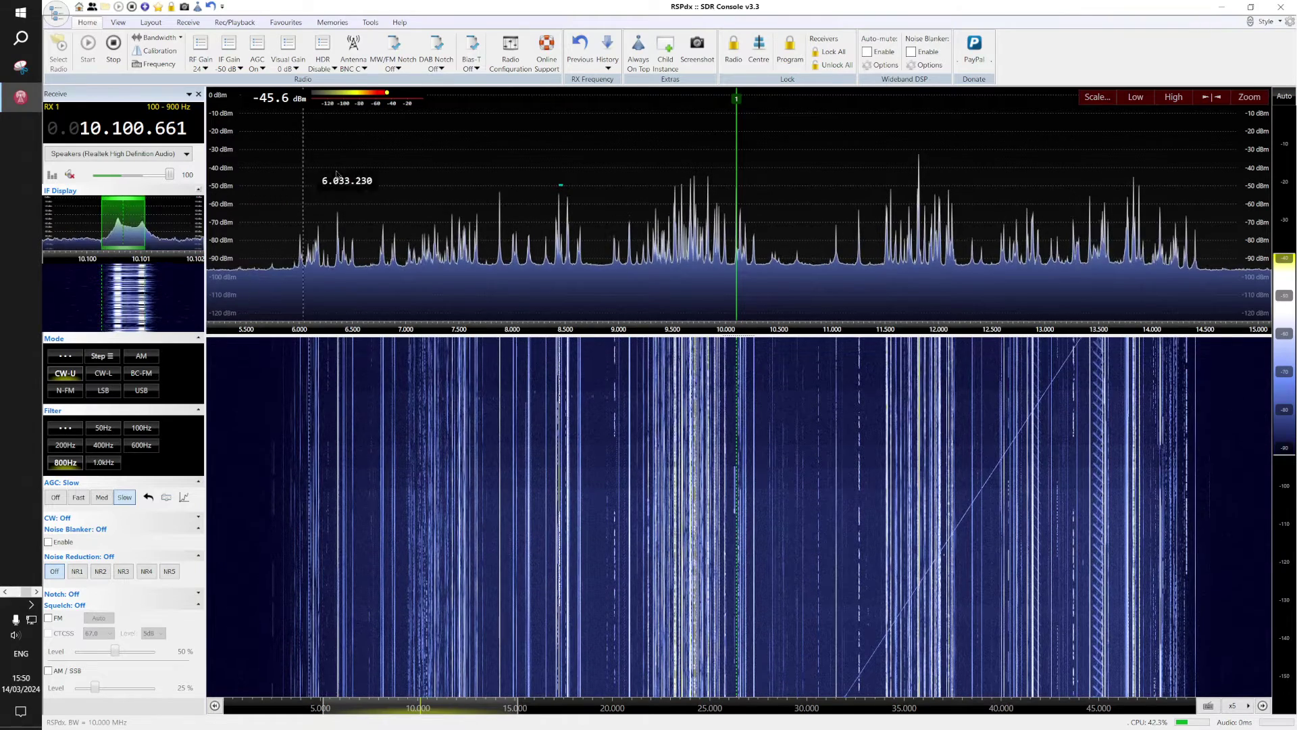
Preview the Analog and None styles in the signal meter settings and apply the Digital style
left_click(117, 22)
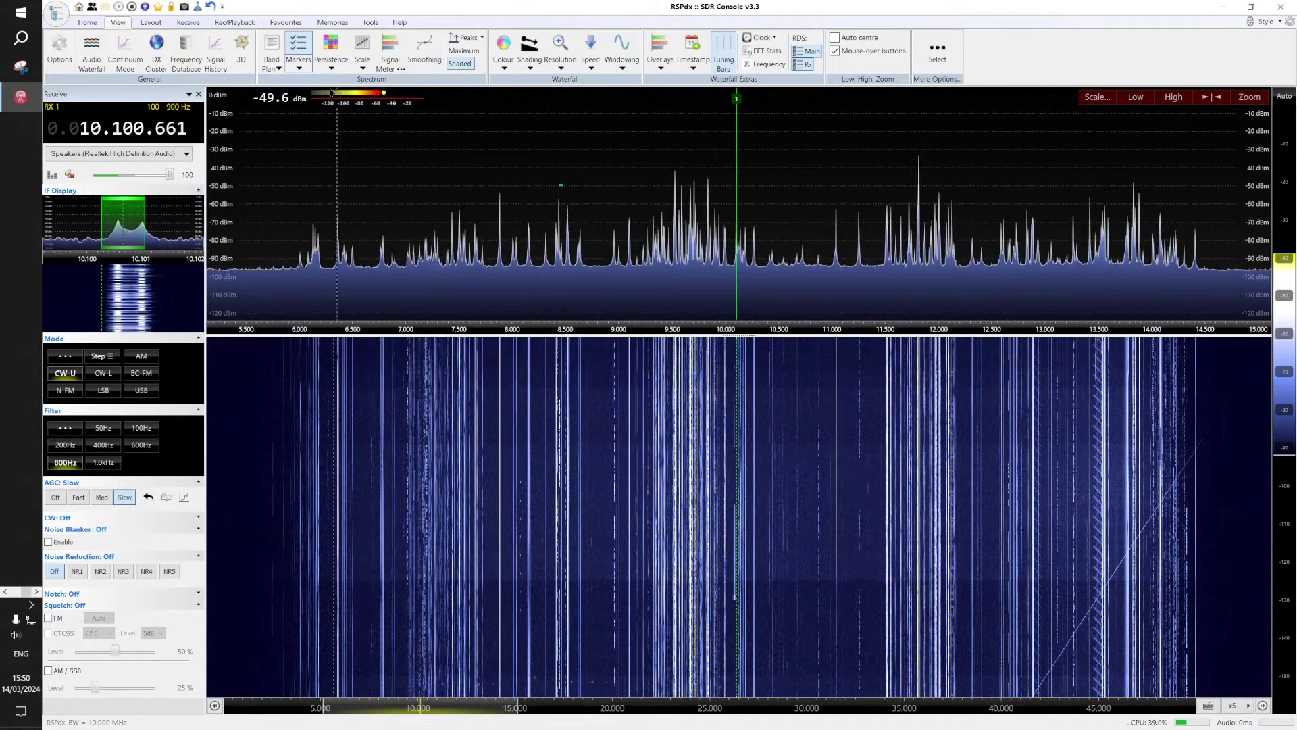
left_click(384, 47)
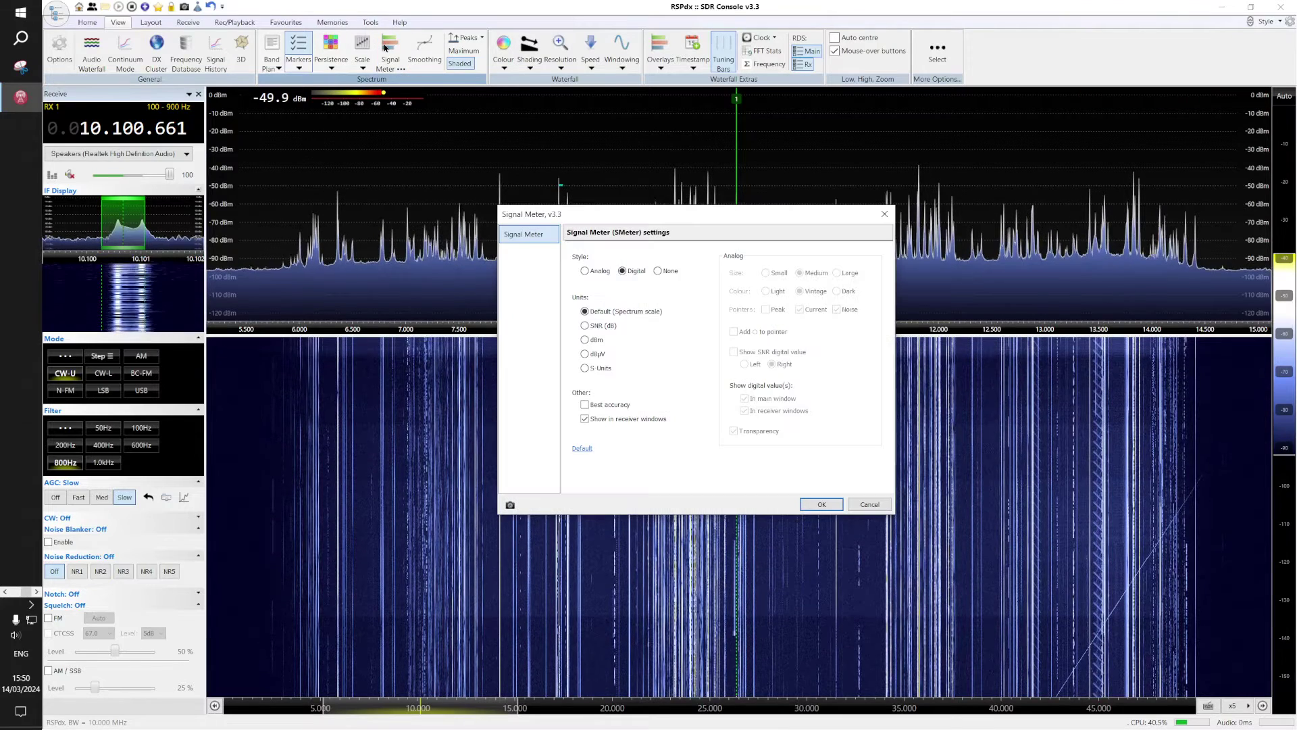
left_click(585, 271)
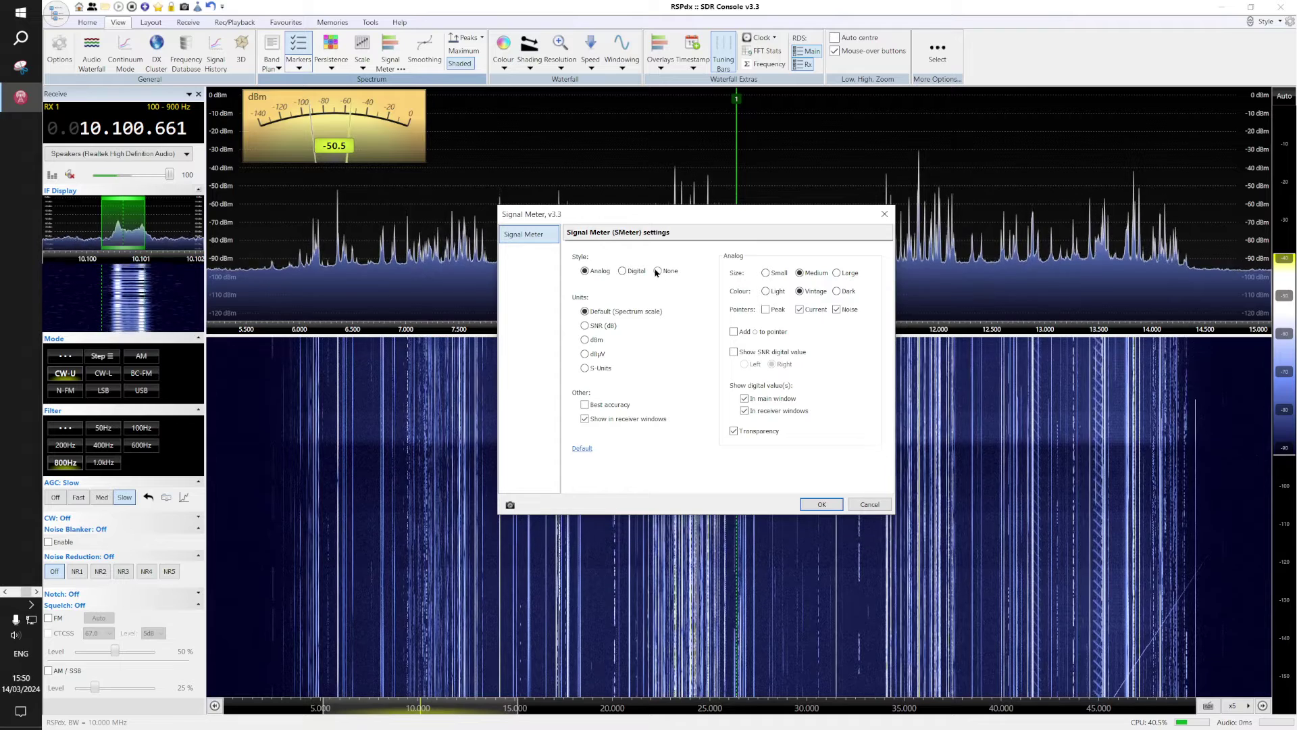
left_click(657, 271)
left_click(623, 271)
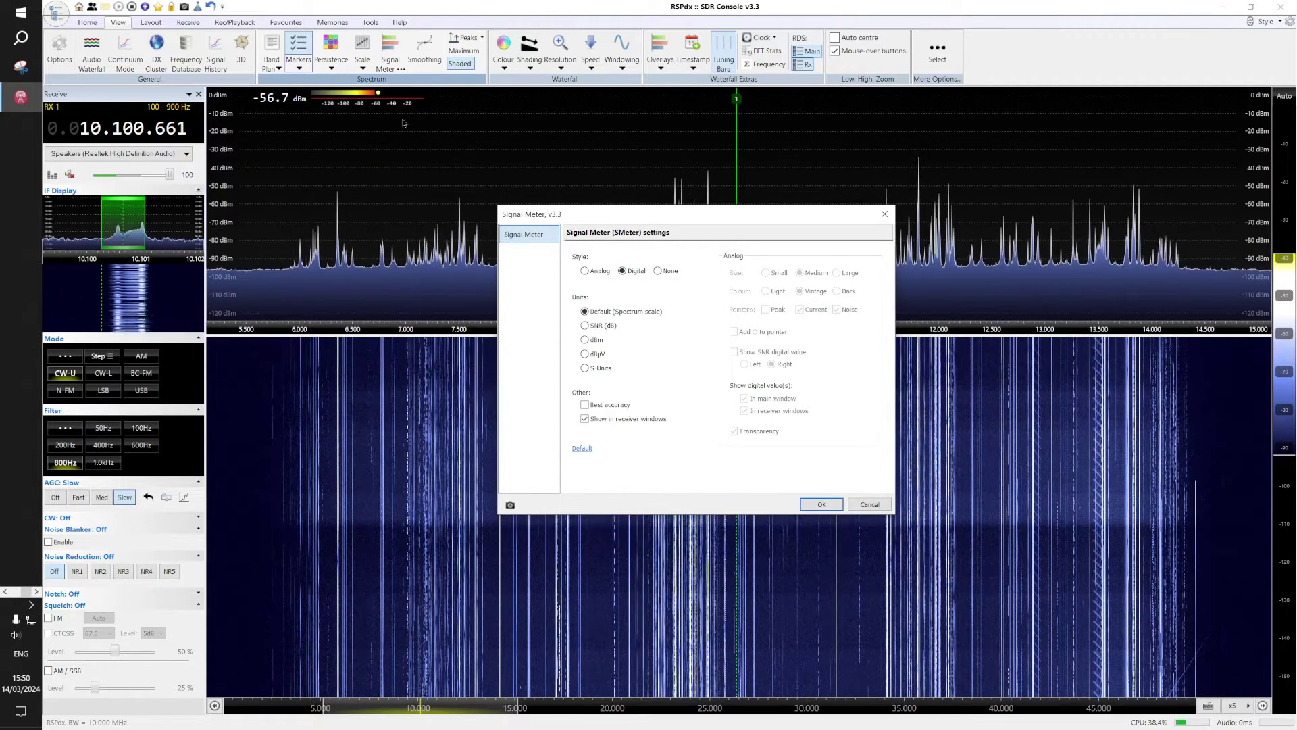
left_click(585, 271)
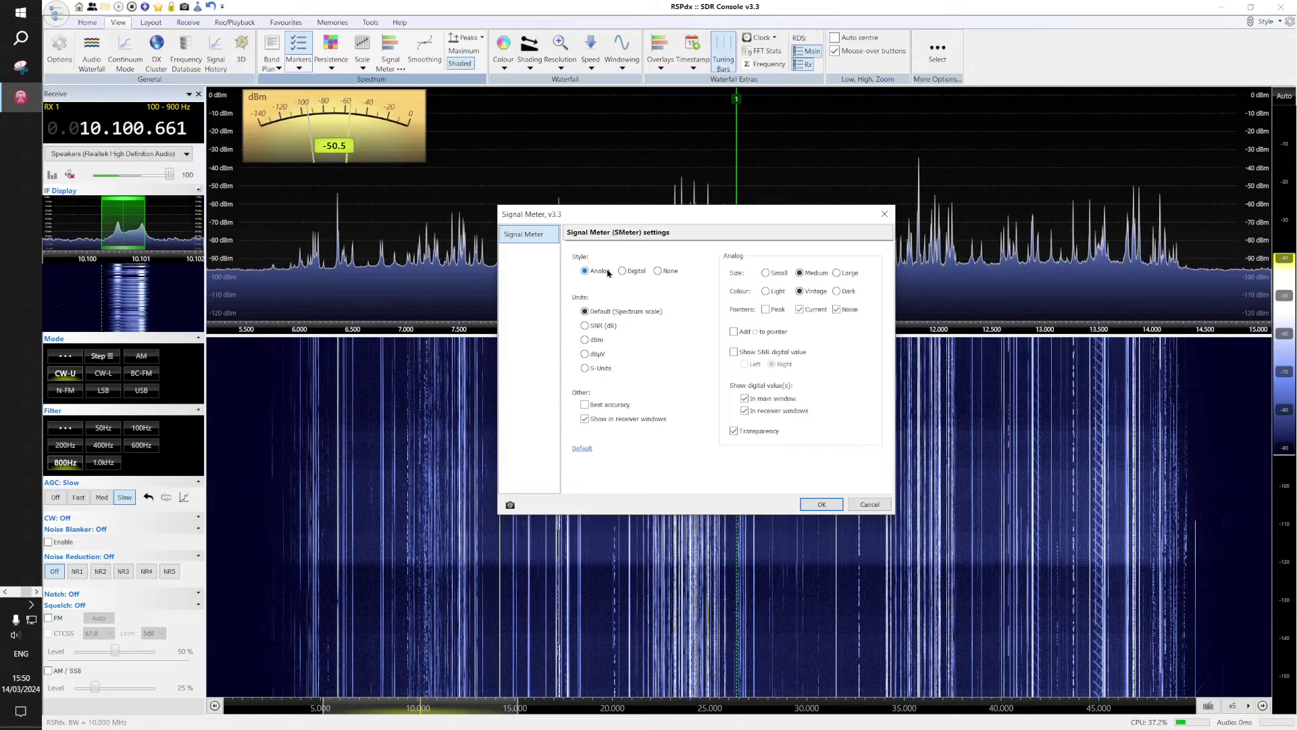
left_click(623, 271)
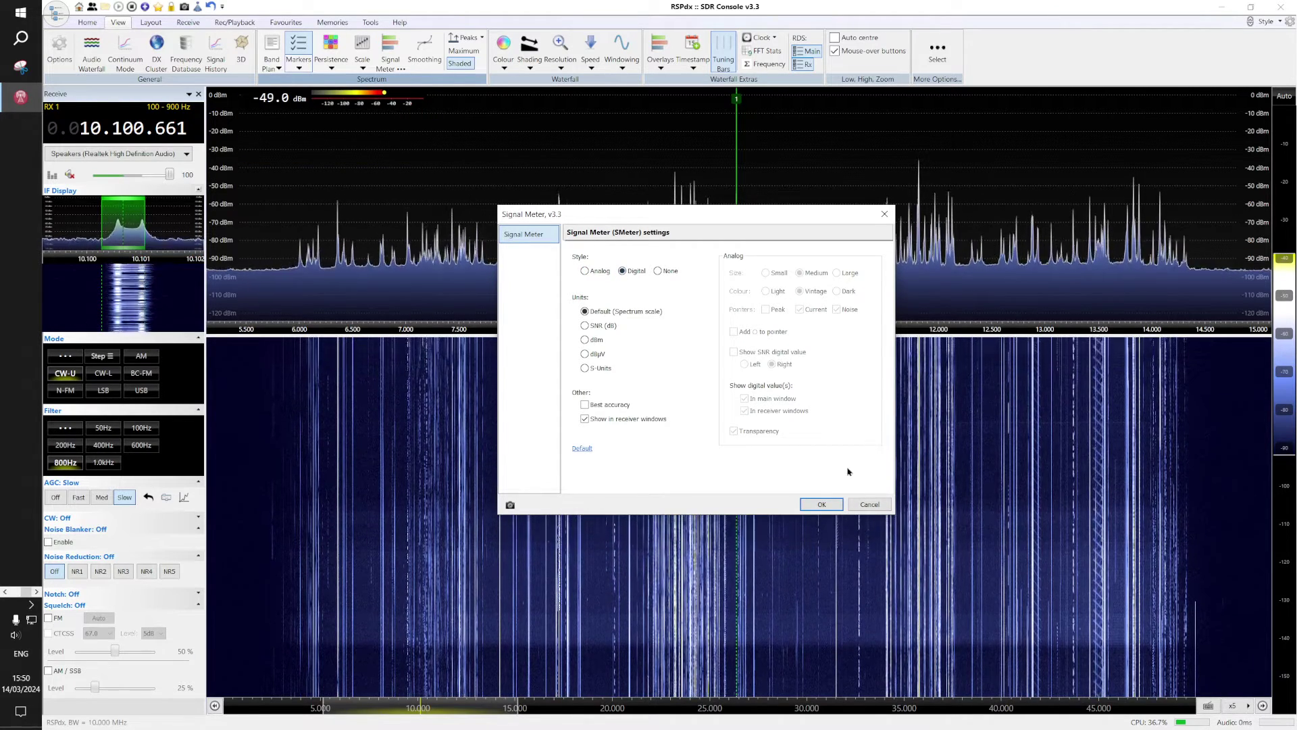
left_click(830, 507)
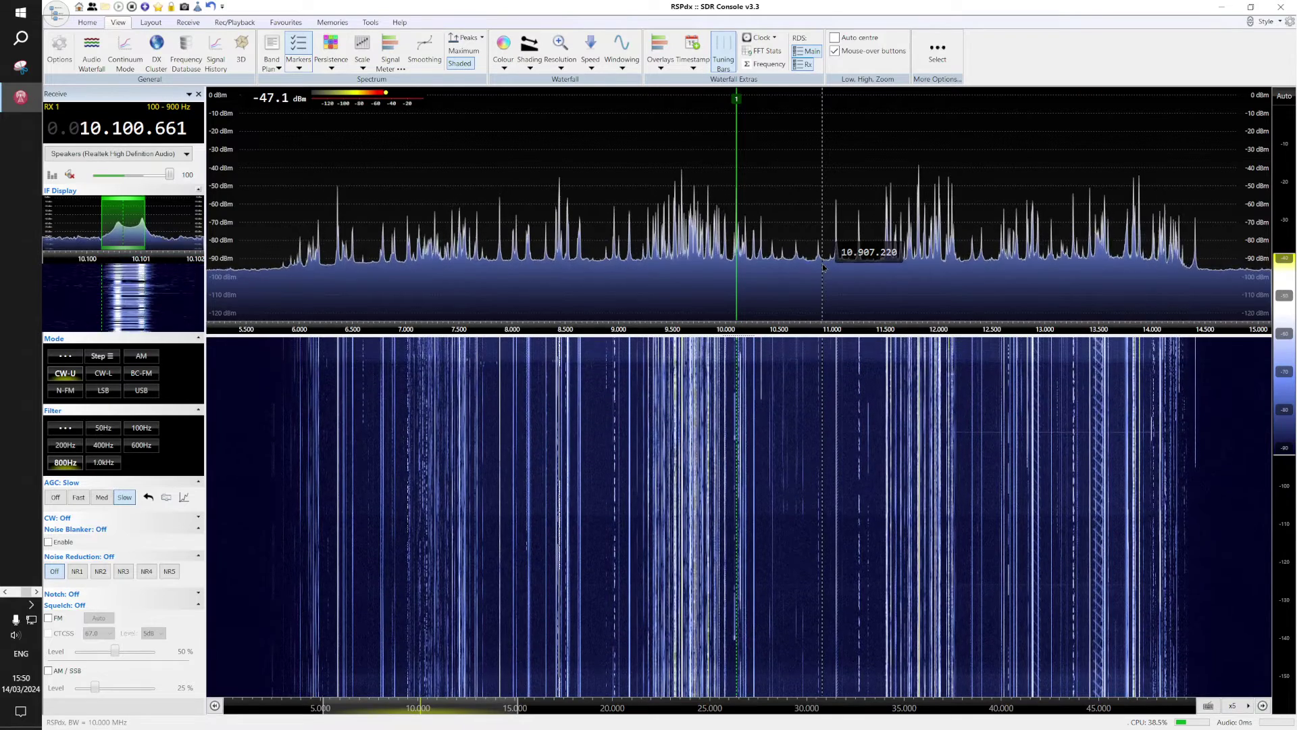
Unmute the receiver and set its audio output to CABLE Input (VB-Audio Virtual Cable) after trying the BenQ PD2500Q display and Realtek speakers
left_click(71, 175)
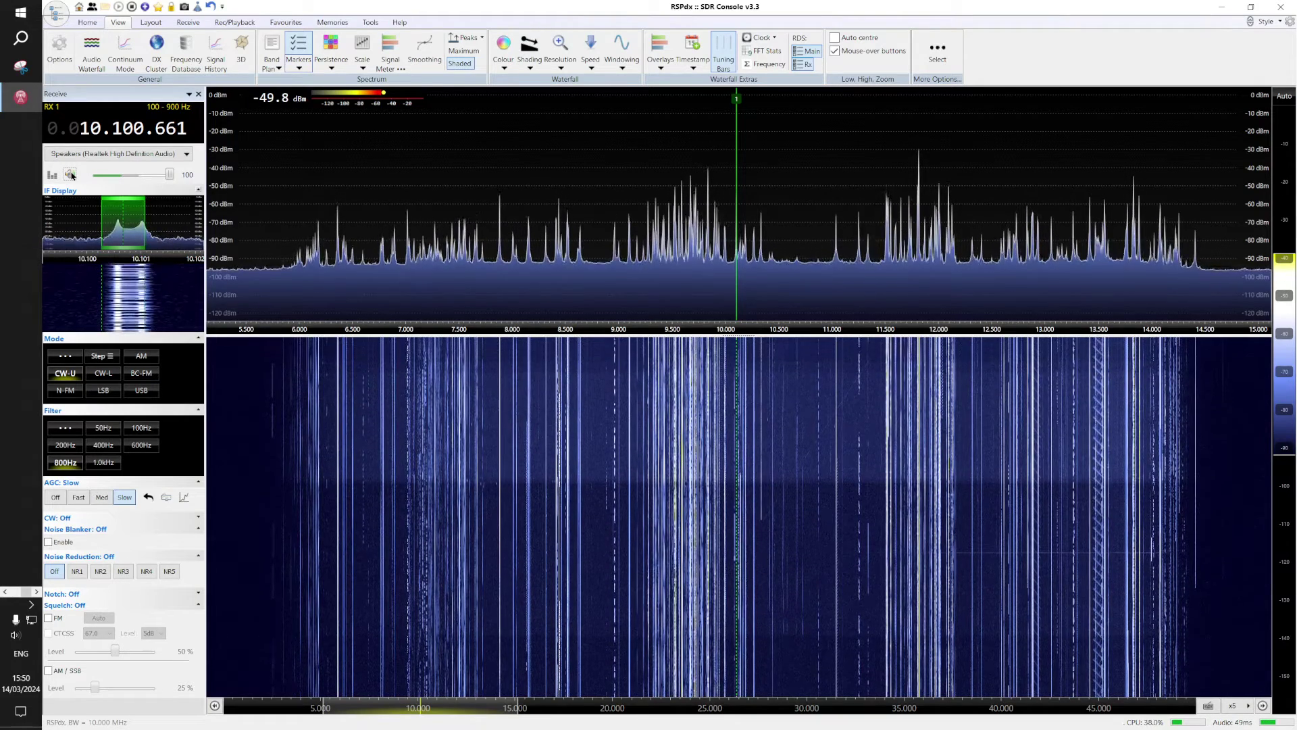
left_click(103, 154)
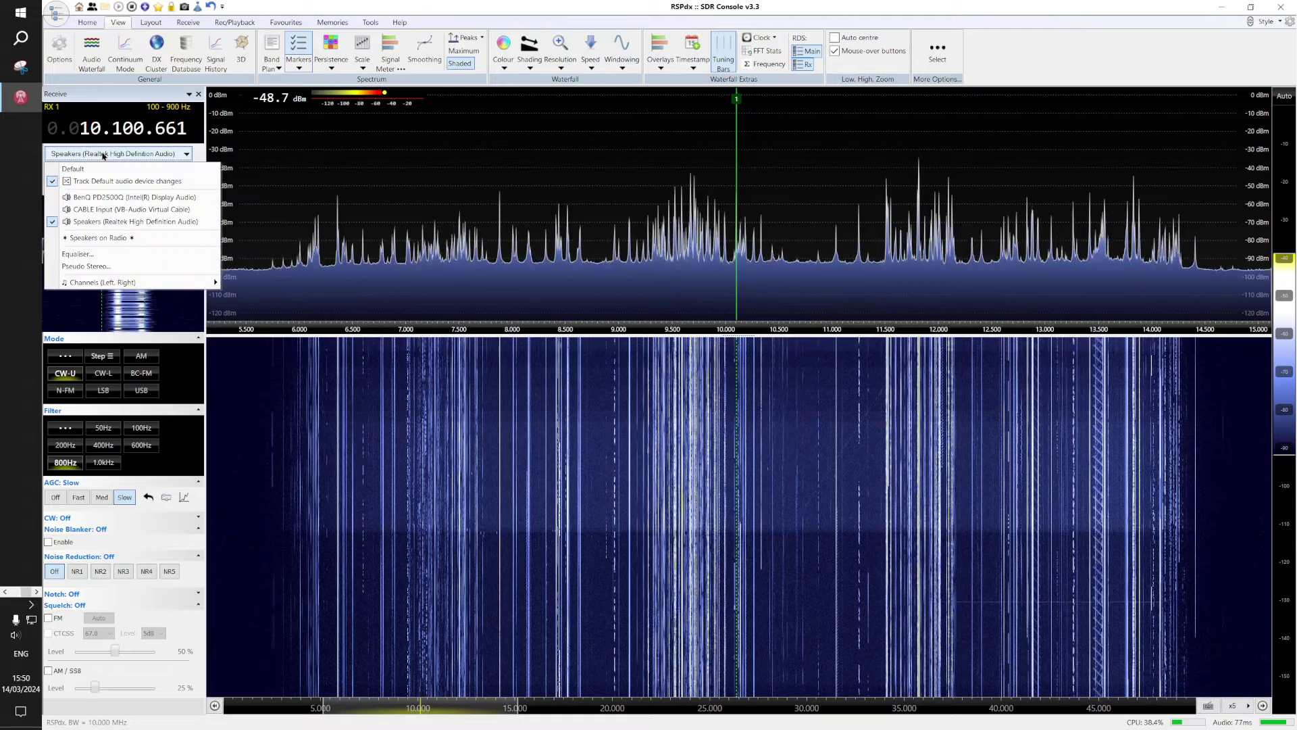
left_click(150, 198)
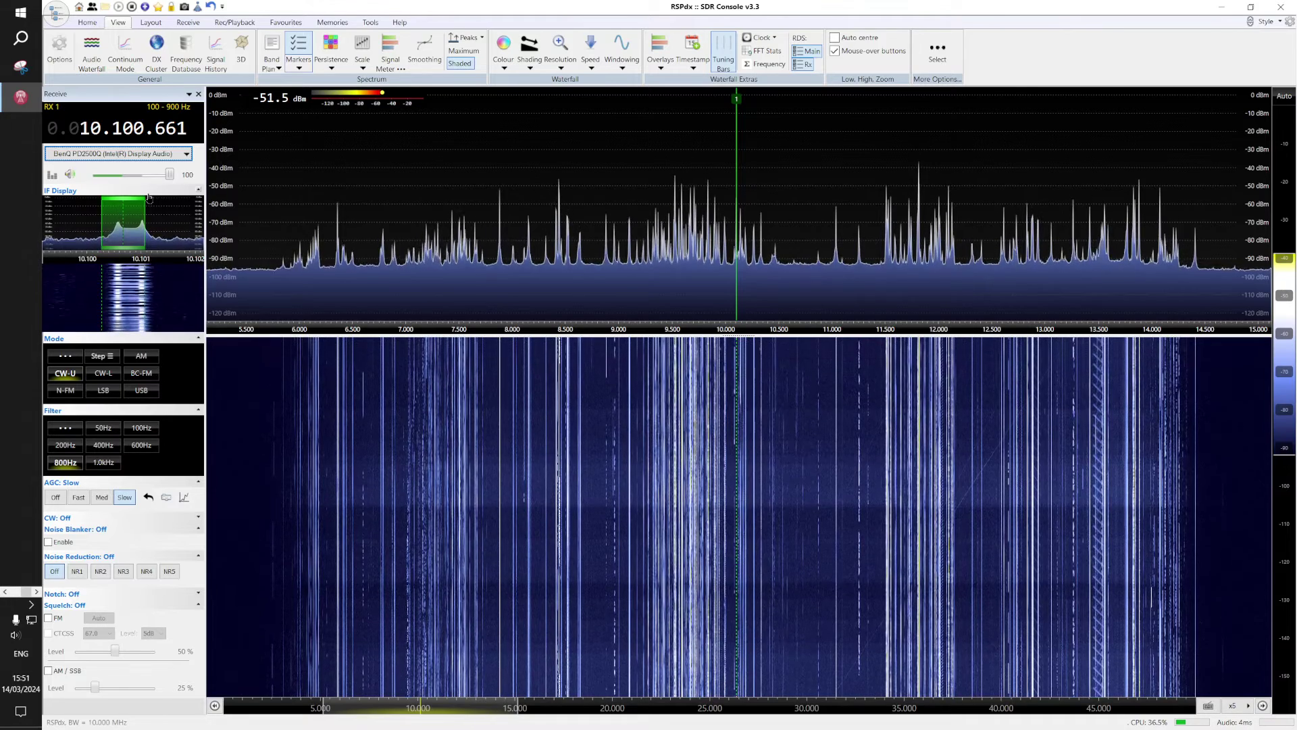
left_click(162, 154)
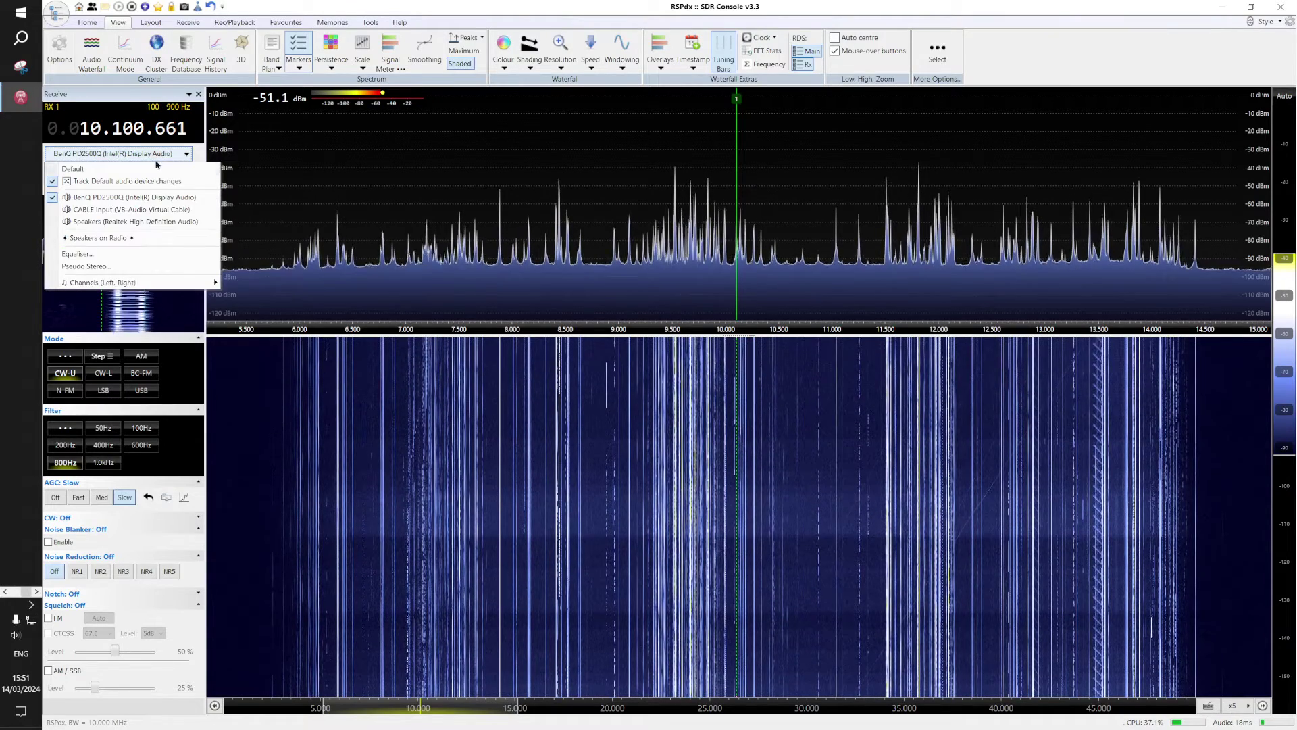
left_click(139, 223)
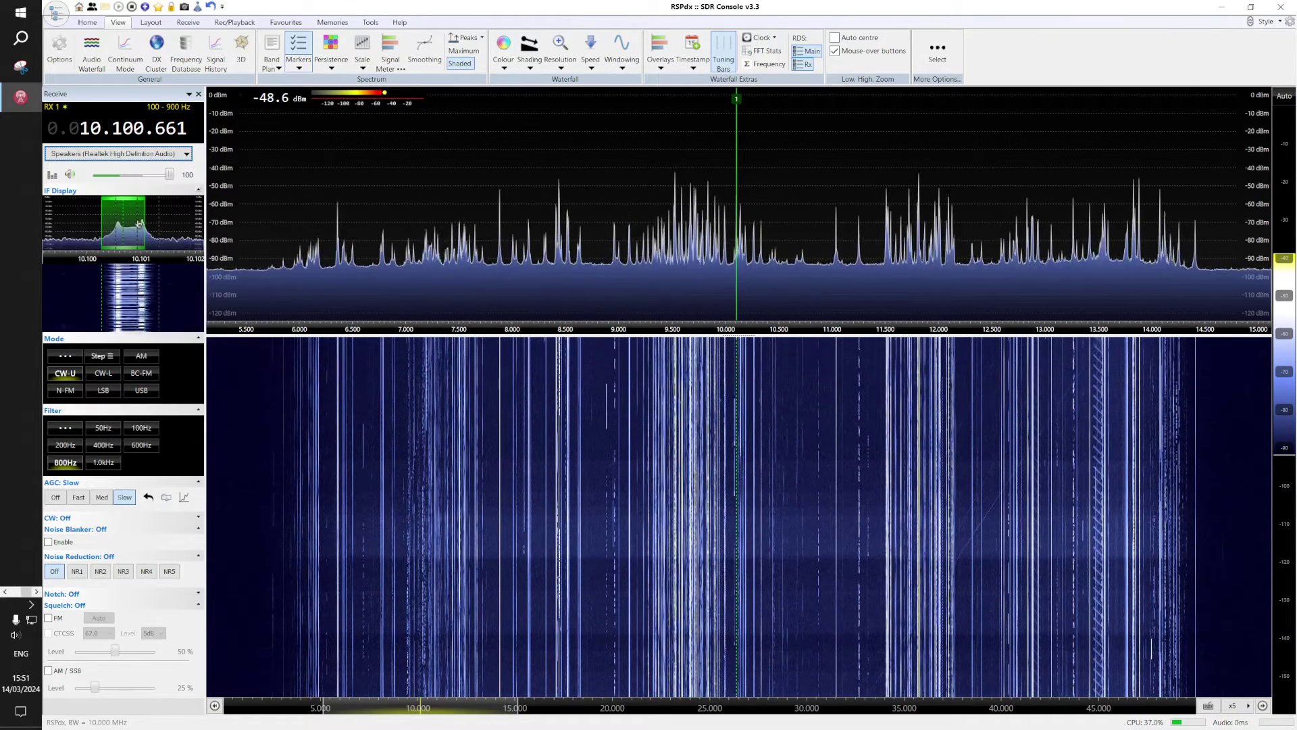
left_click(144, 154)
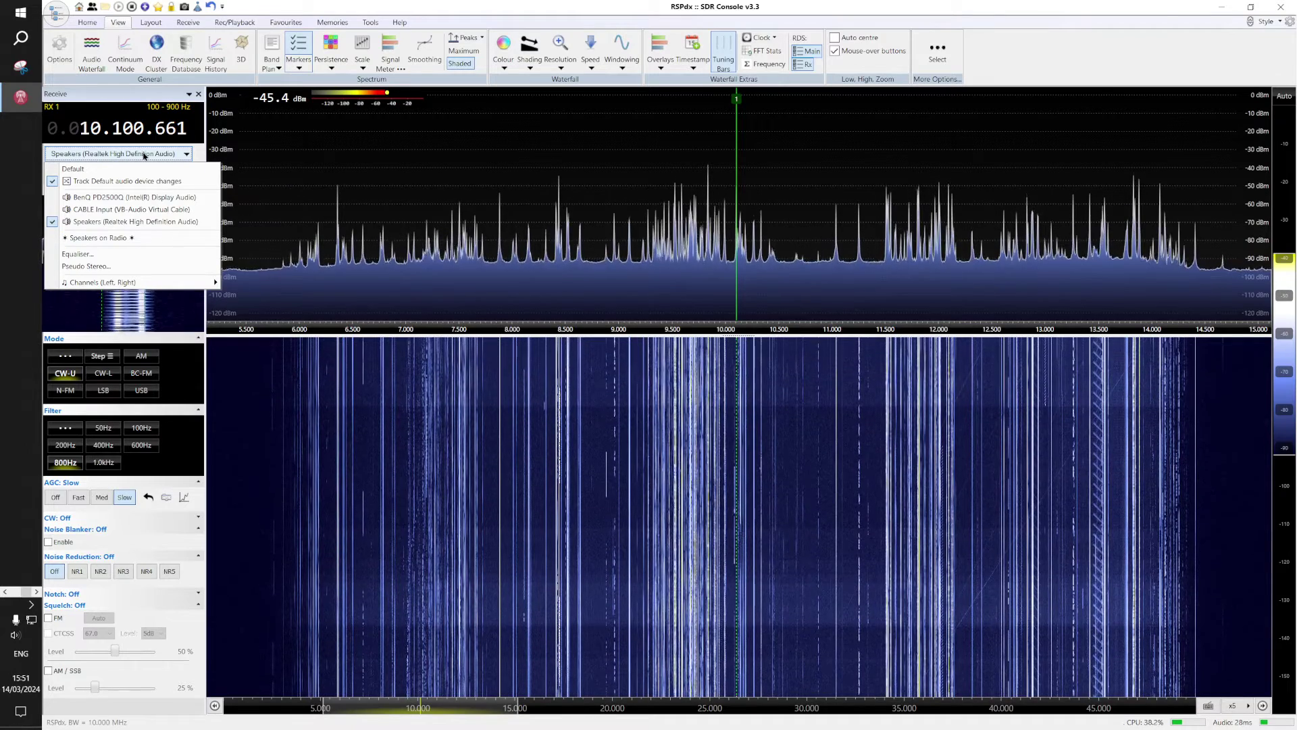
left_click(153, 210)
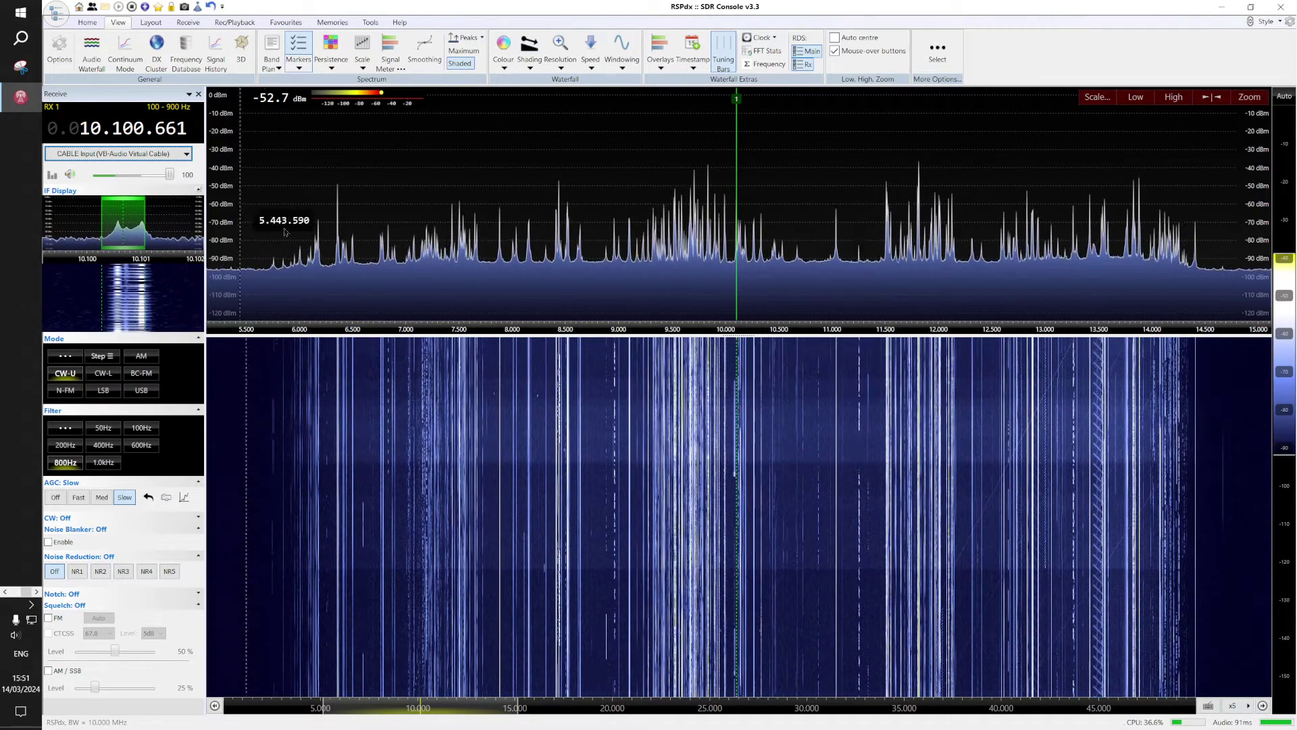
Switch to the Edge browser and look through the SDR Console for SDRPlay RSPDx note down to its VB audio cable section
key("alt+Tab")
key("Tab")
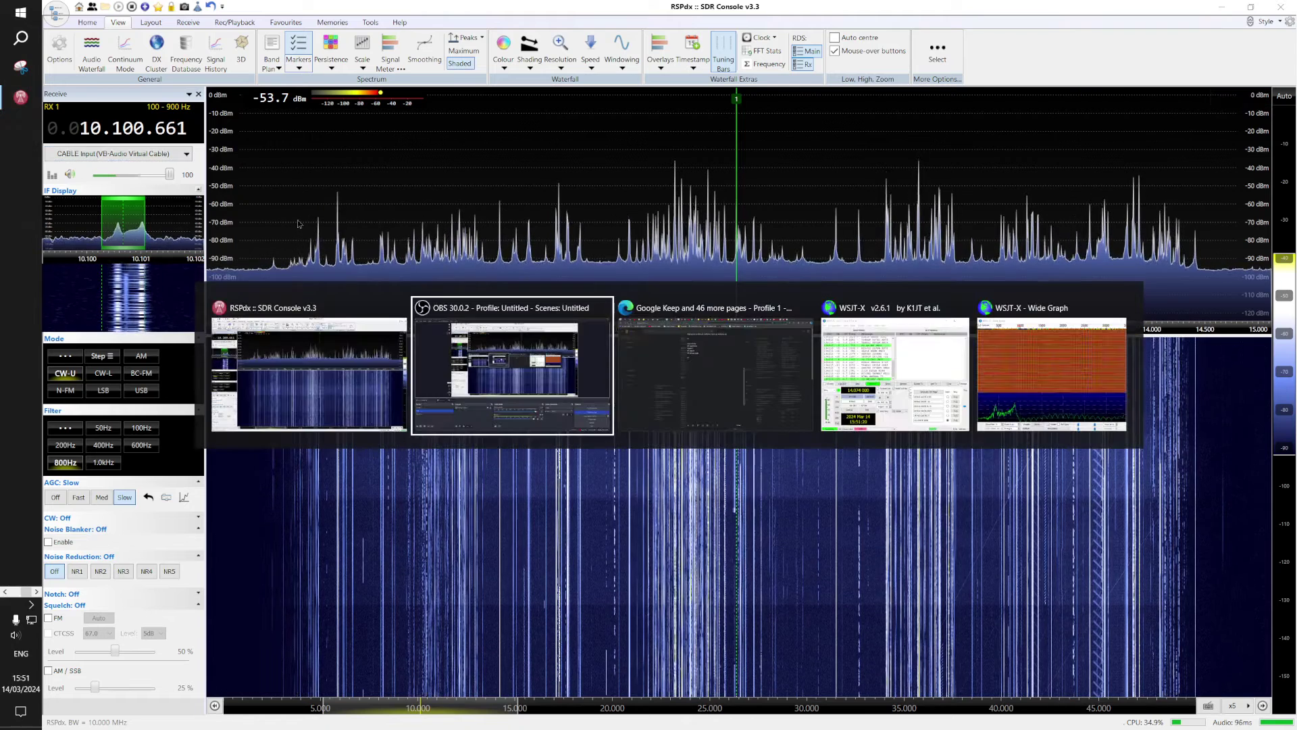
scroll(629, 293, "up", 10)
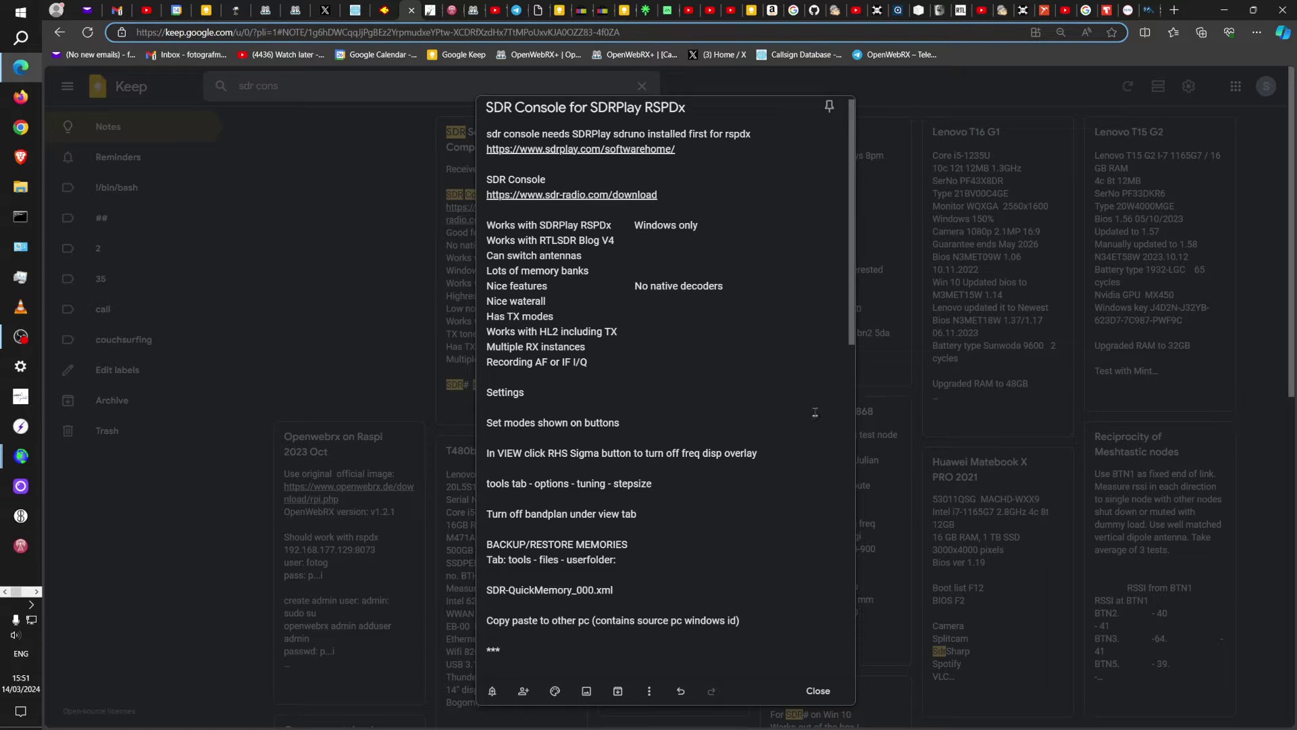
scroll(815, 398, "up", 1)
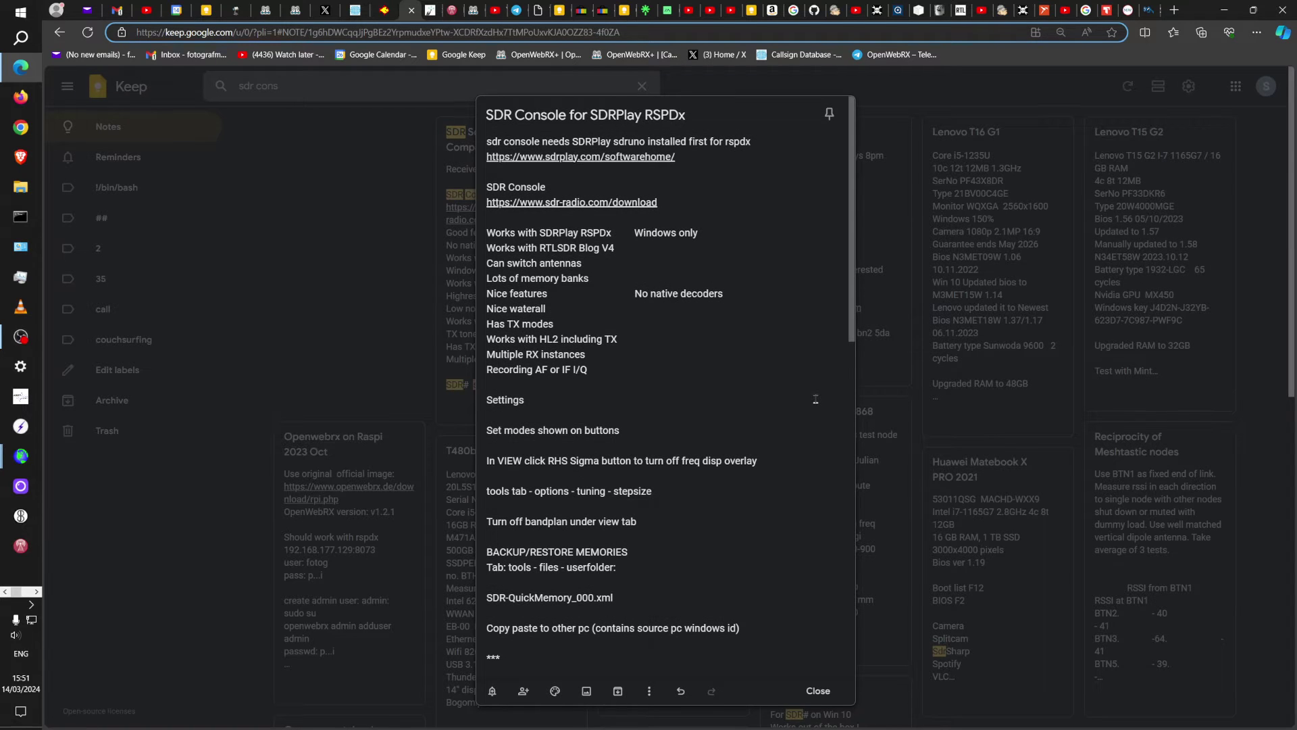
scroll(784, 332, "down", 10)
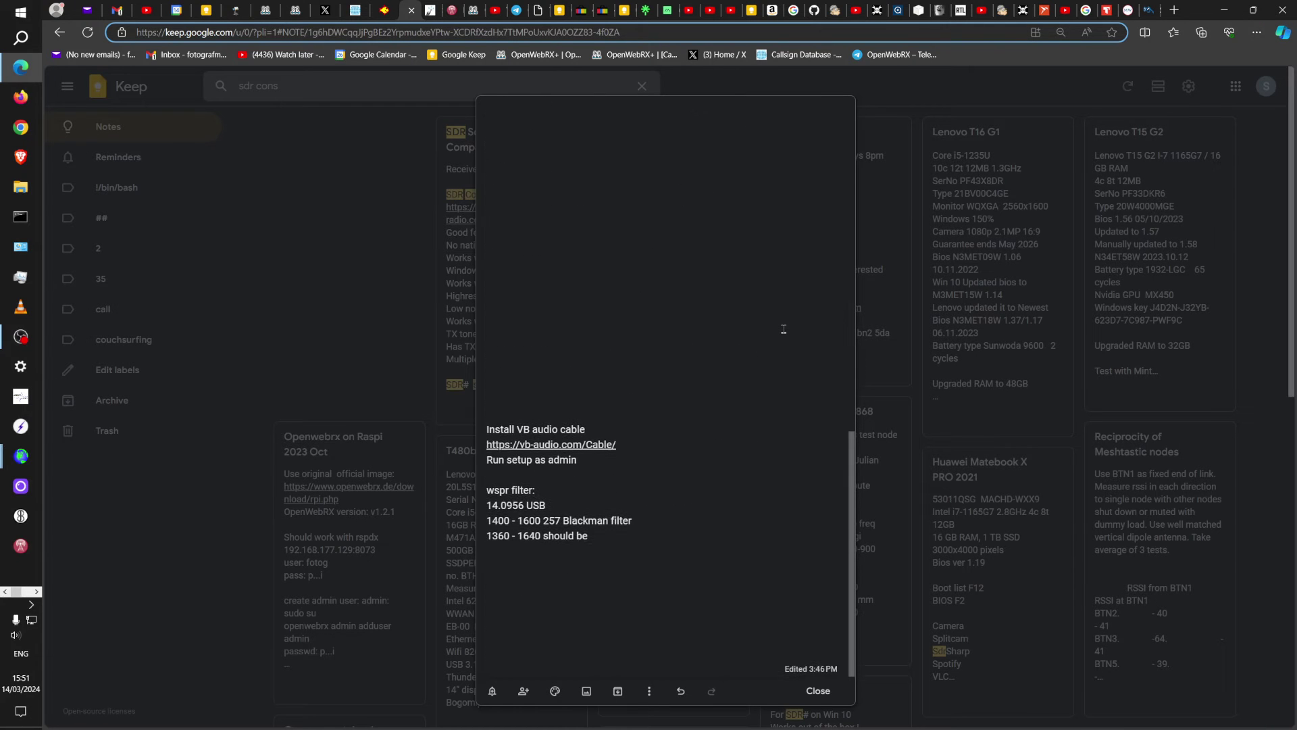
scroll(629, 416, "down", 3)
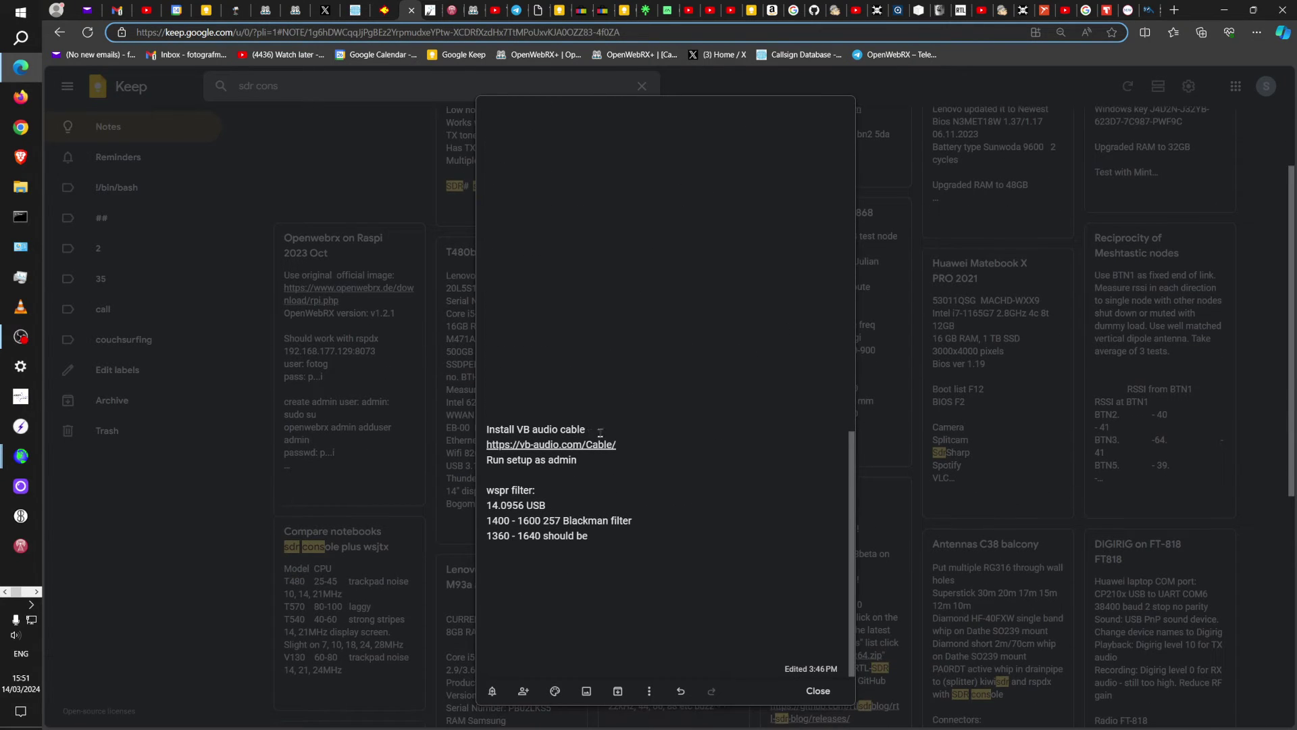
Open the vb-audio.com/Cable link from the note to view the VB-CABLE download page
left_click(593, 444)
left_click(636, 464)
left_click(568, 444)
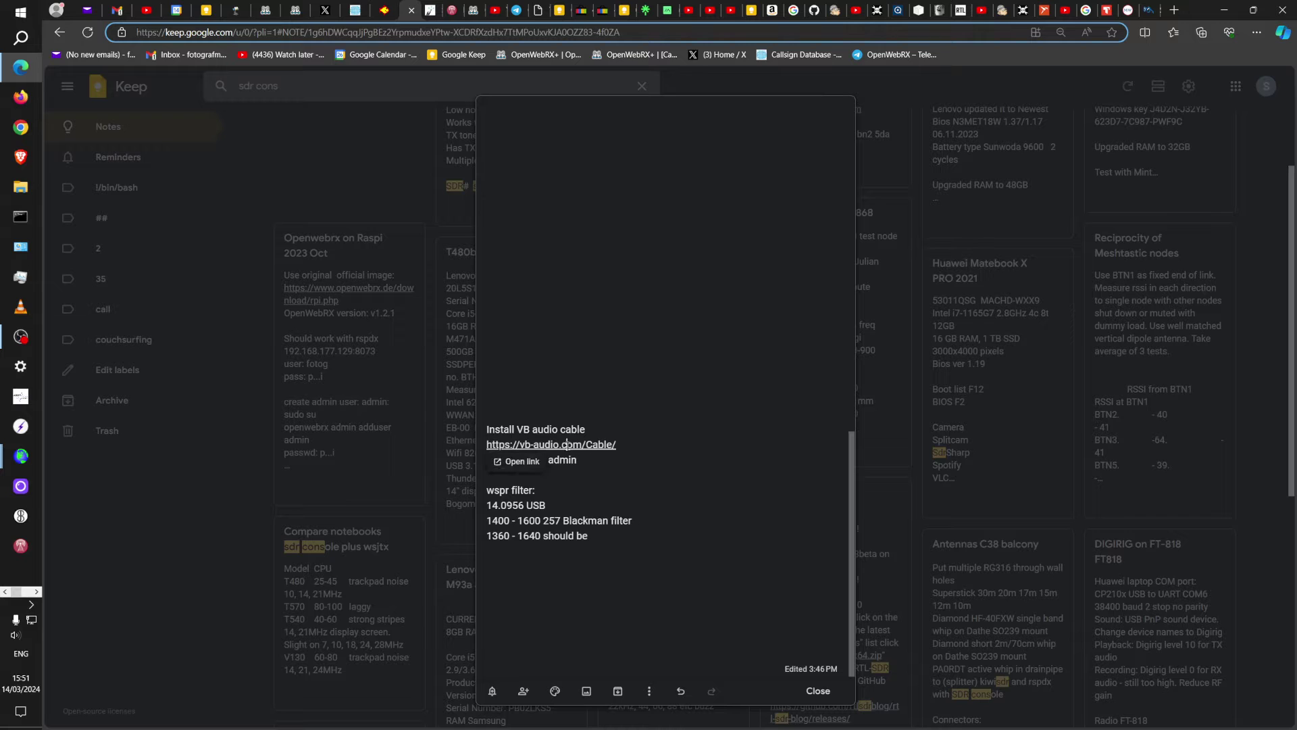
left_click(524, 461)
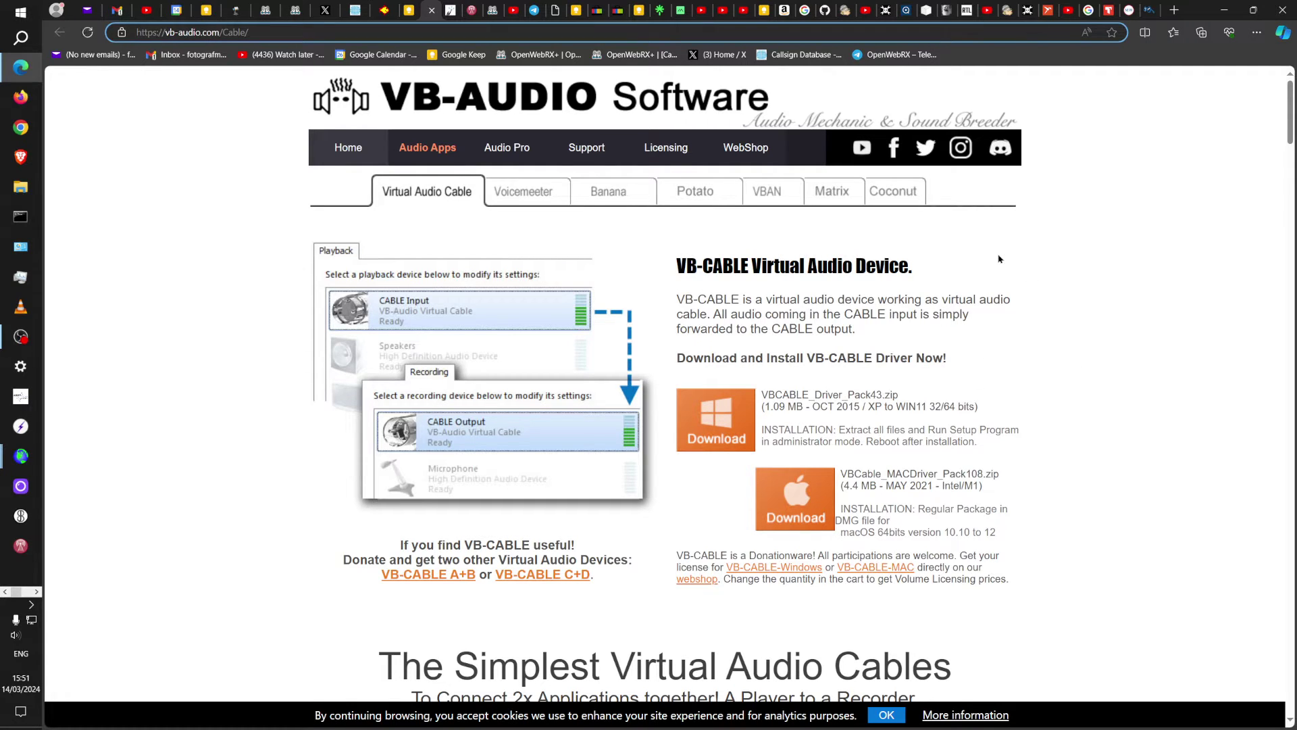
Switch back to SDR Console and lower the receiver's audio volume to 78
key("alt+Tab")
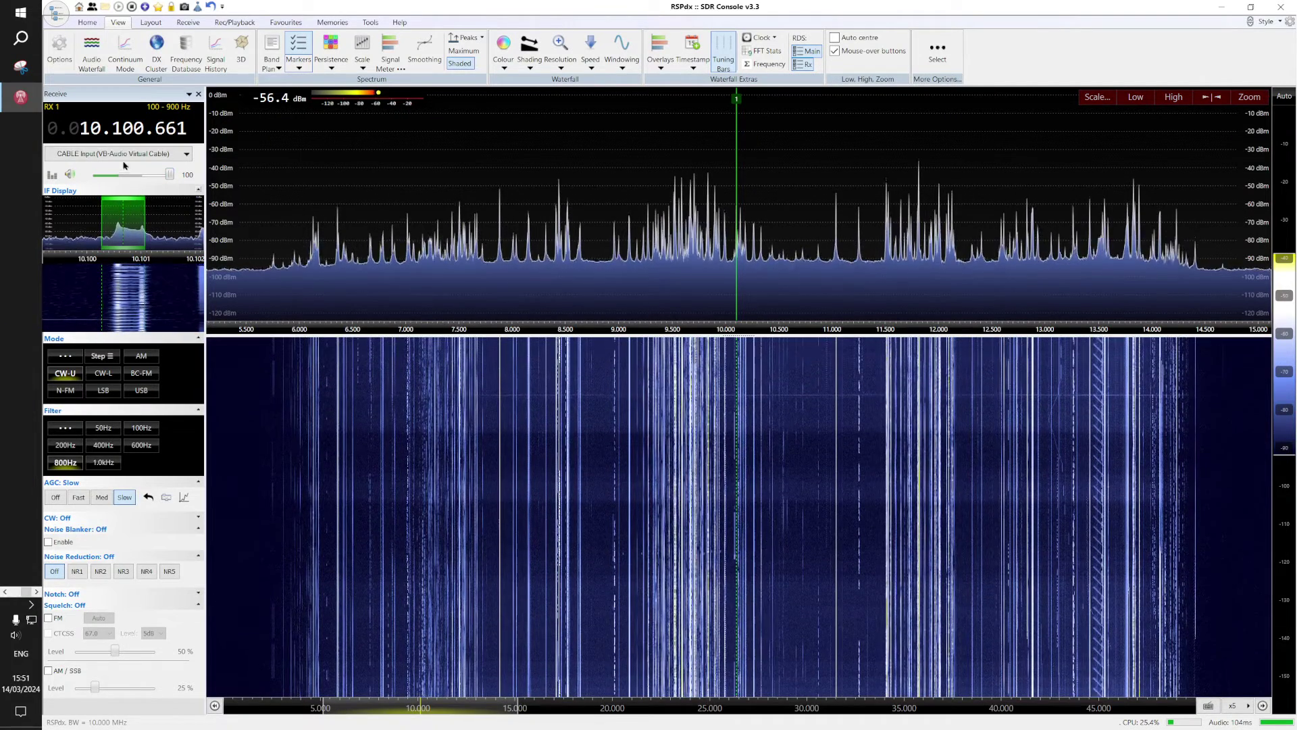
left_click_drag(169, 177, 152, 177)
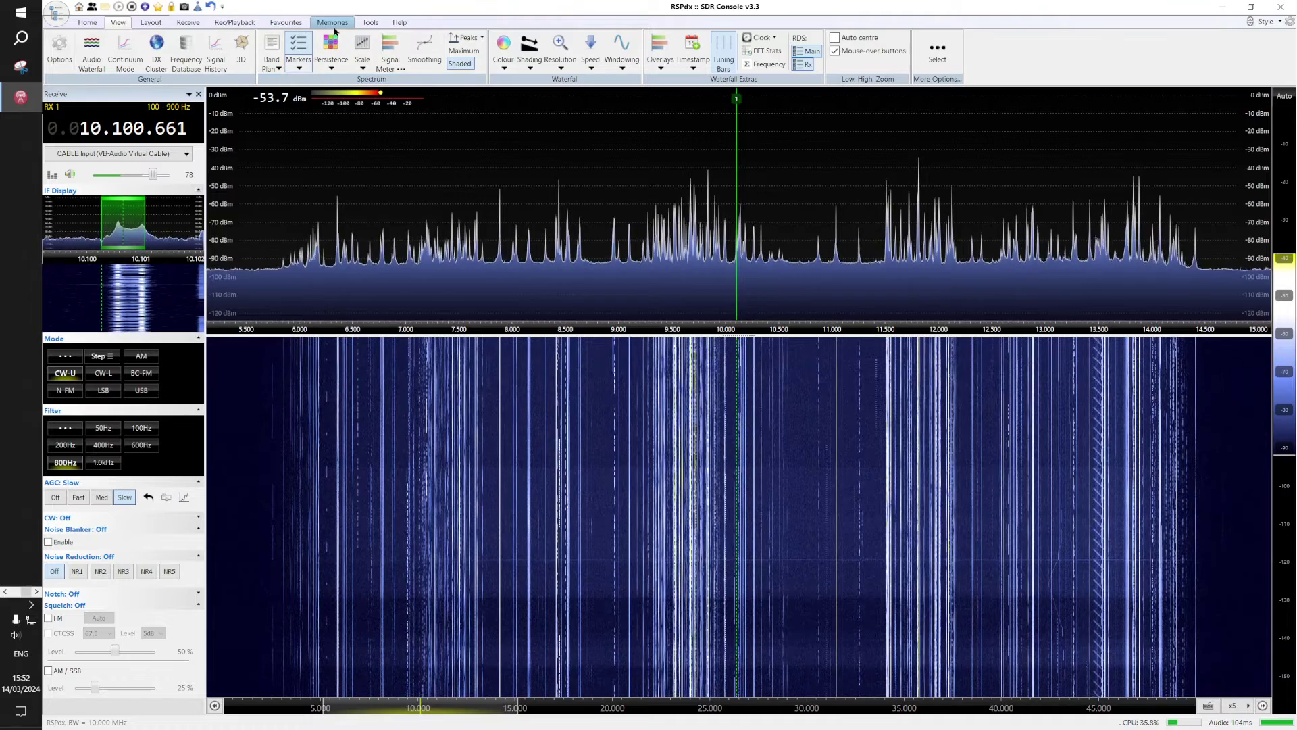
Recall the stored 14.074.000 USB memory from bank 1
left_click(88, 23)
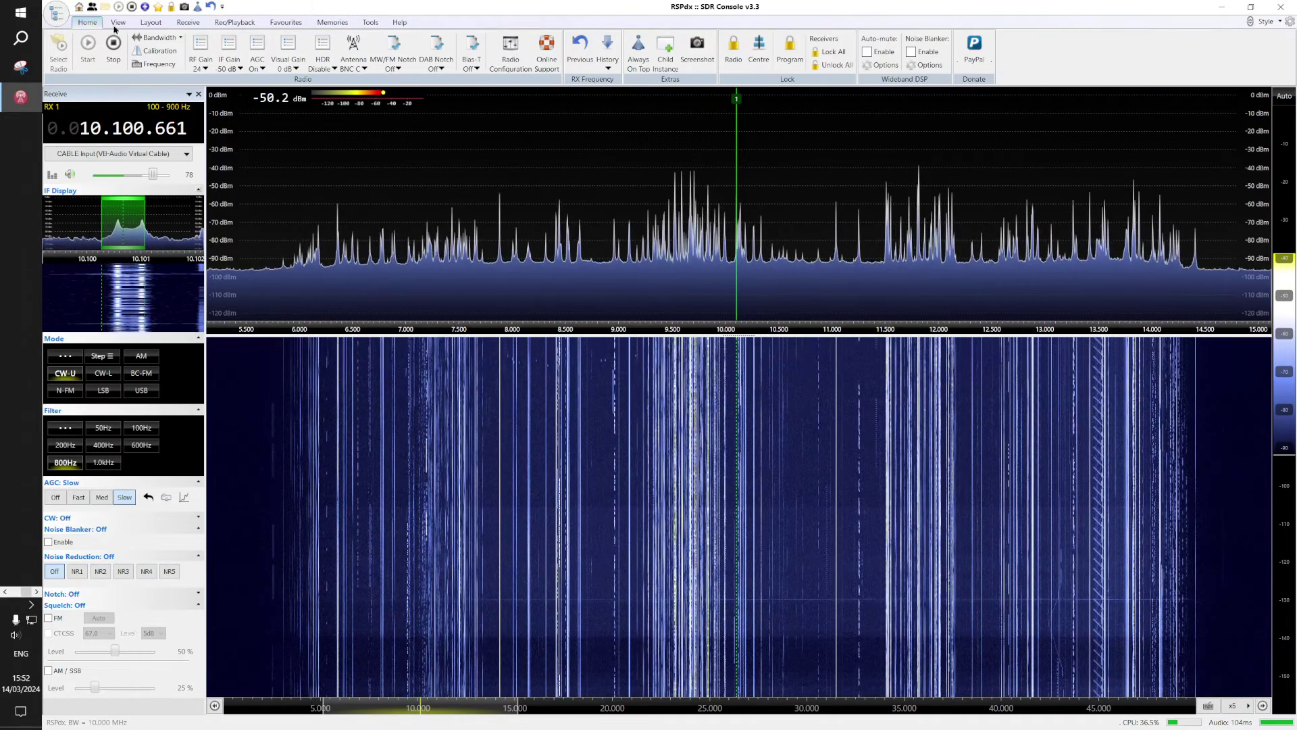
left_click(332, 22)
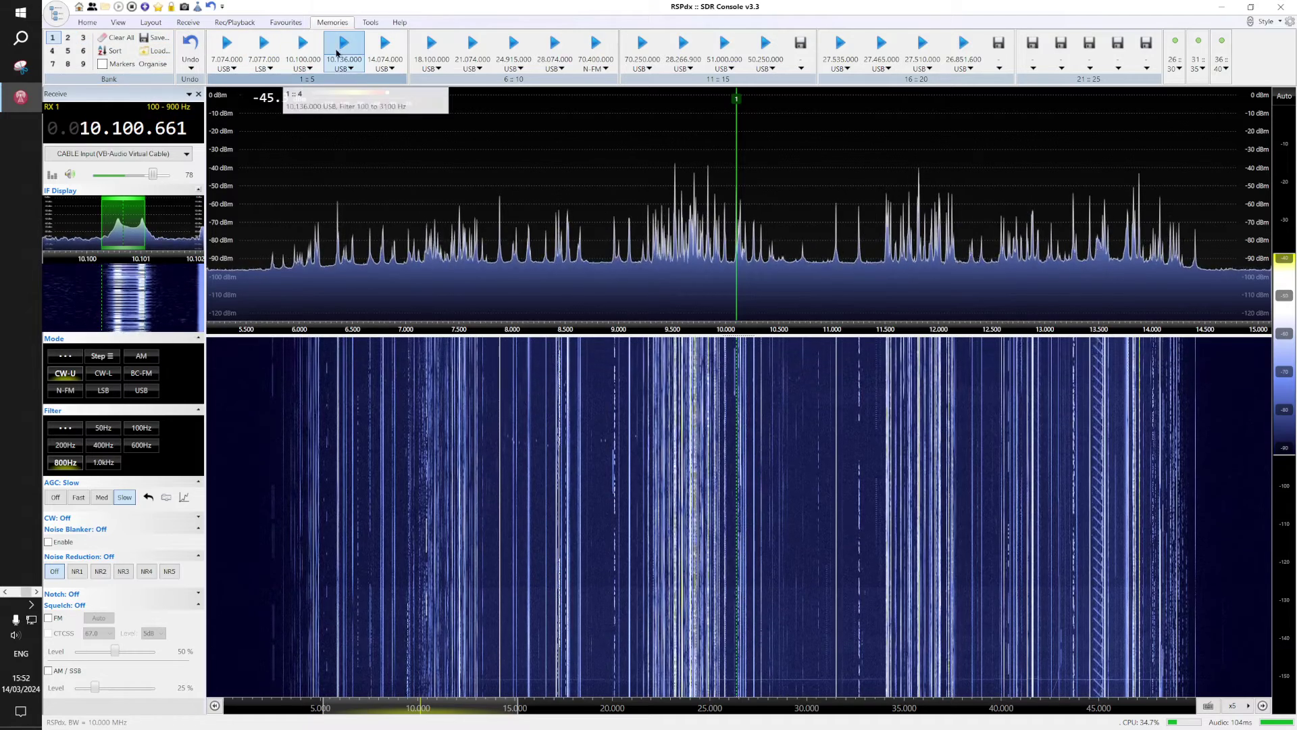
left_click(380, 45)
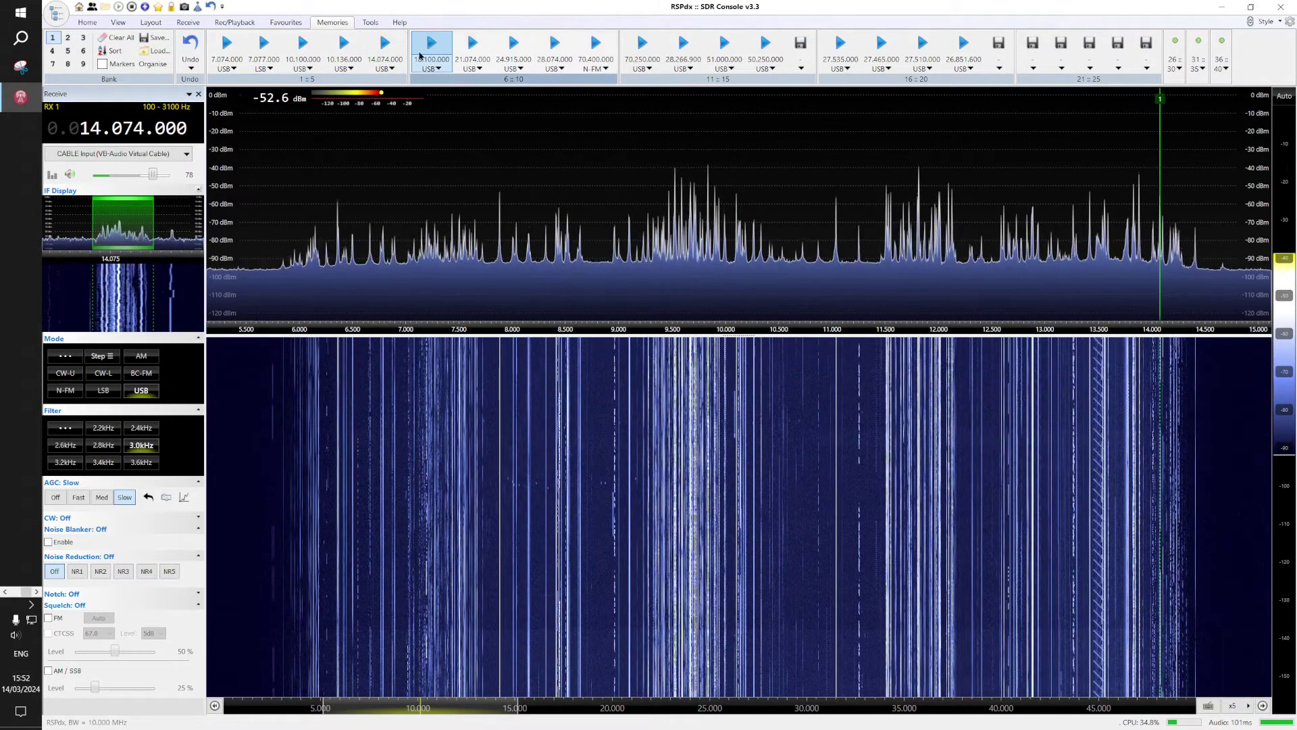
Centre the spectrum on the tuned frequency and zoom in to span about 13.2 to 15 MHz
mouse_move(738, 116)
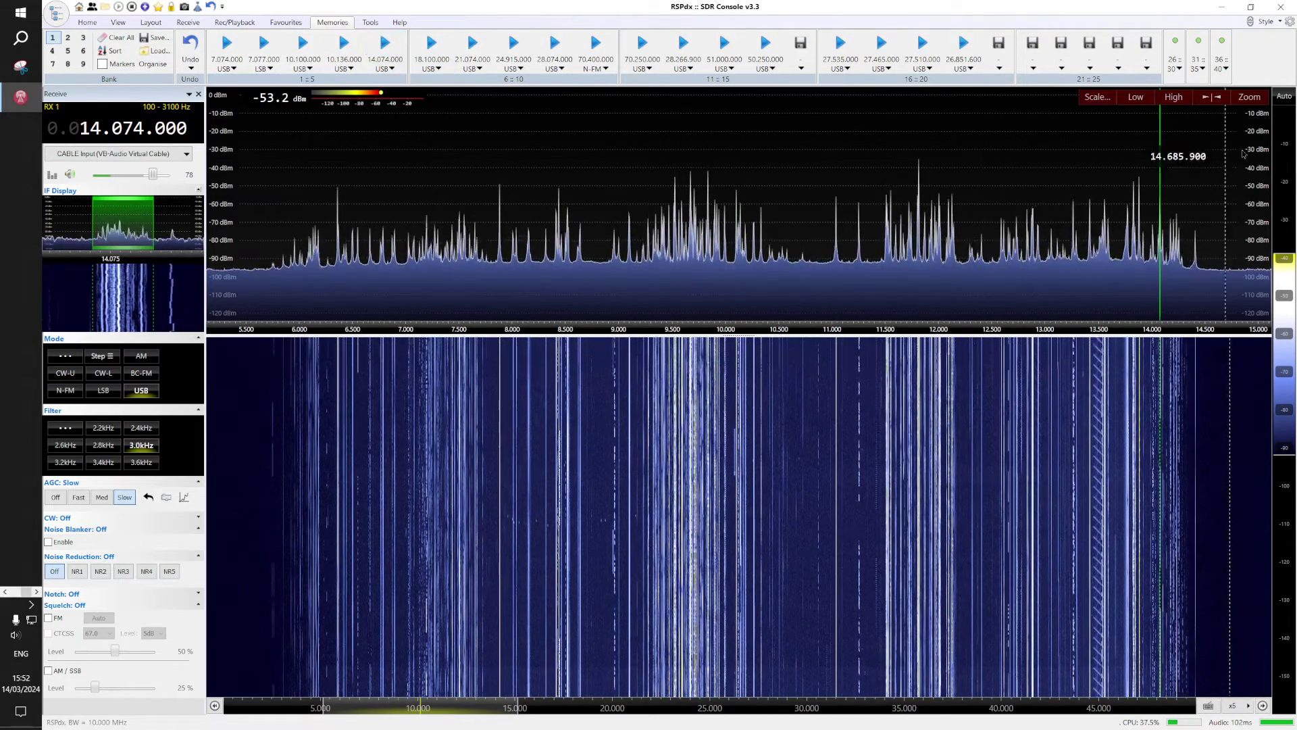
left_click(1200, 97)
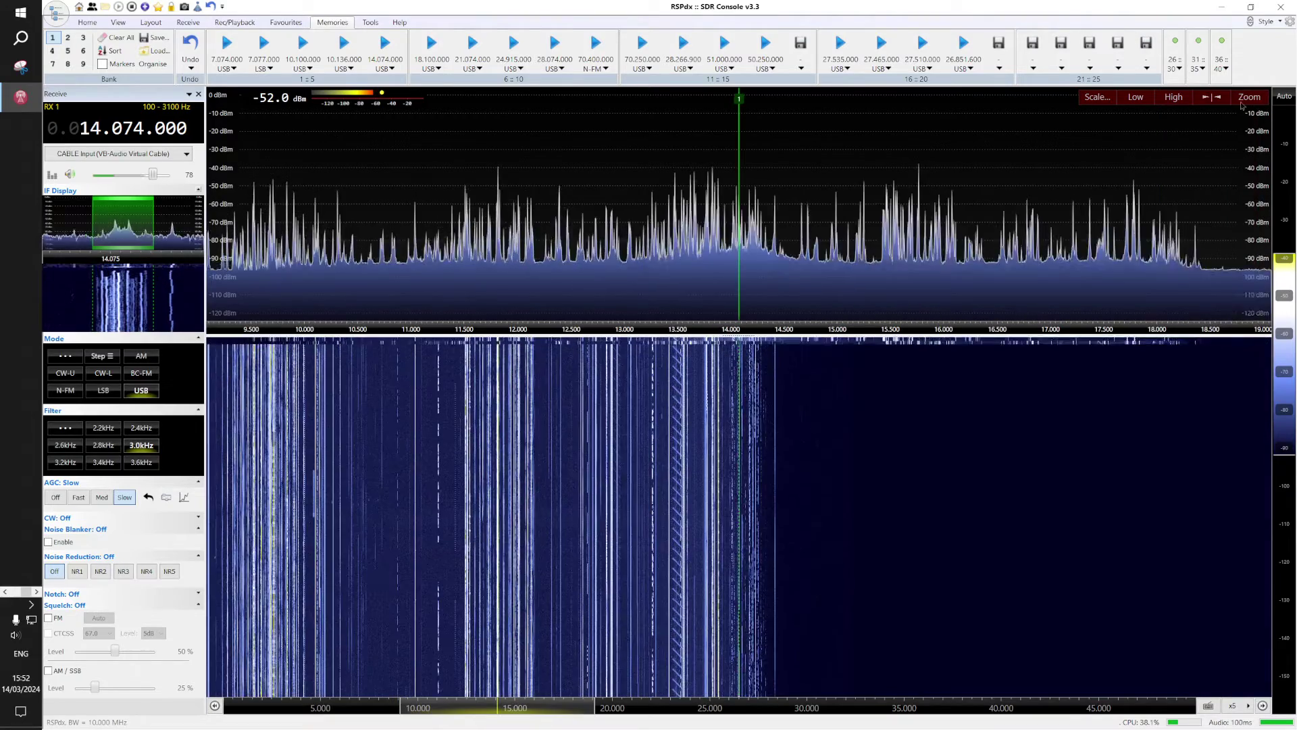
scroll(1249, 141, "up", 5)
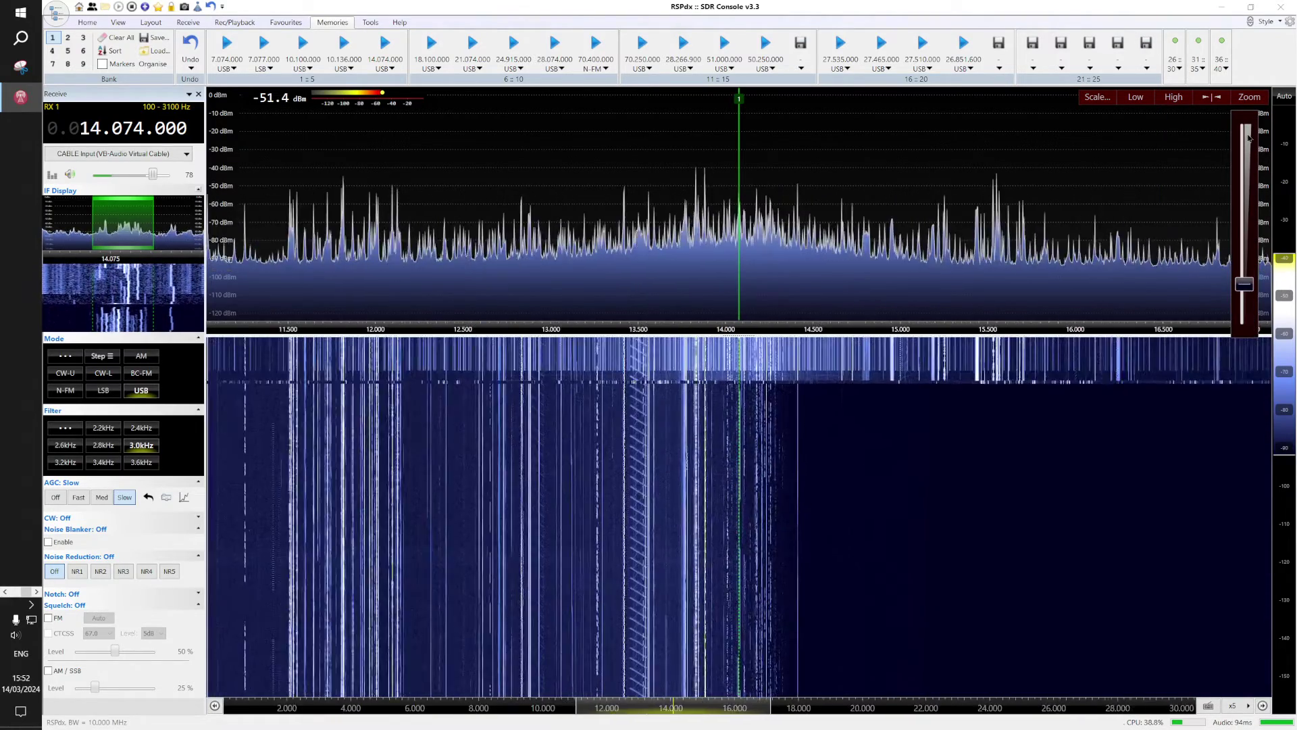
scroll(1249, 138, "up", 2)
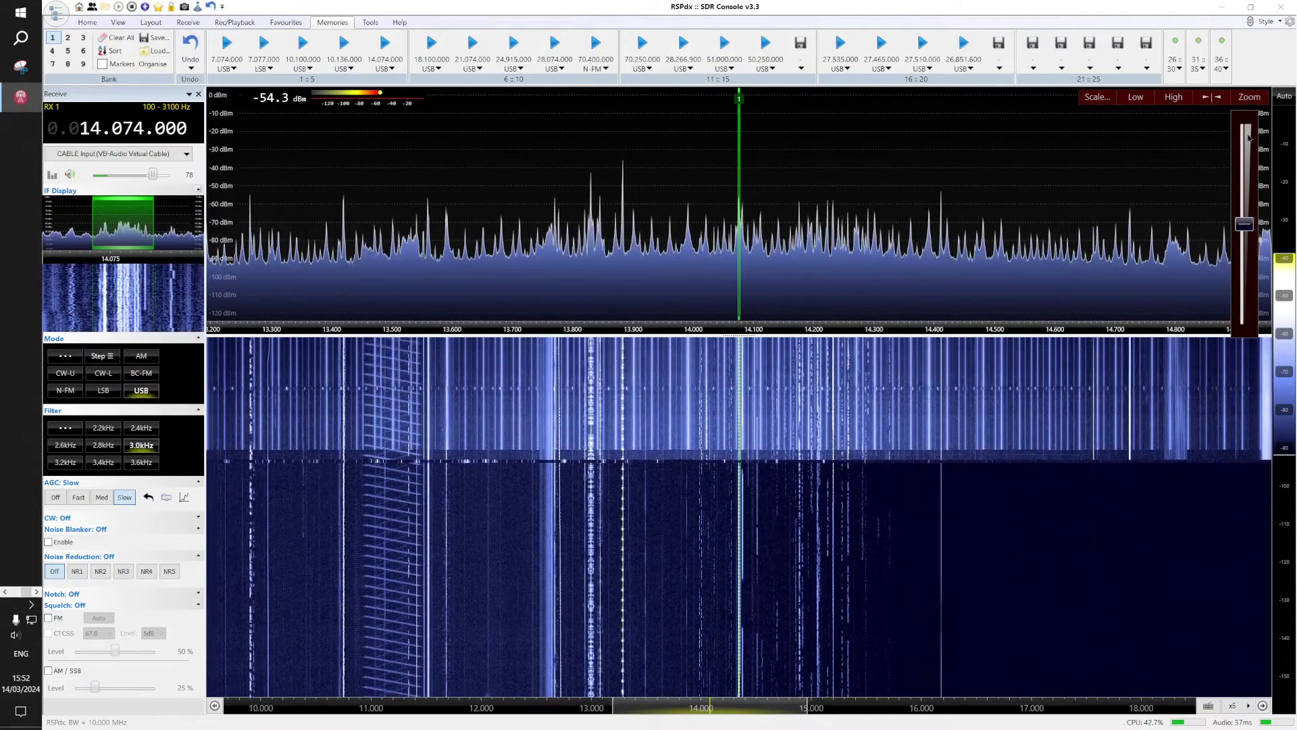
Set the audio output to Speakers (Realtek High Definition Audio) and zoom the spectrum in to about 13.94 to 14.21 MHz
left_click(74, 156)
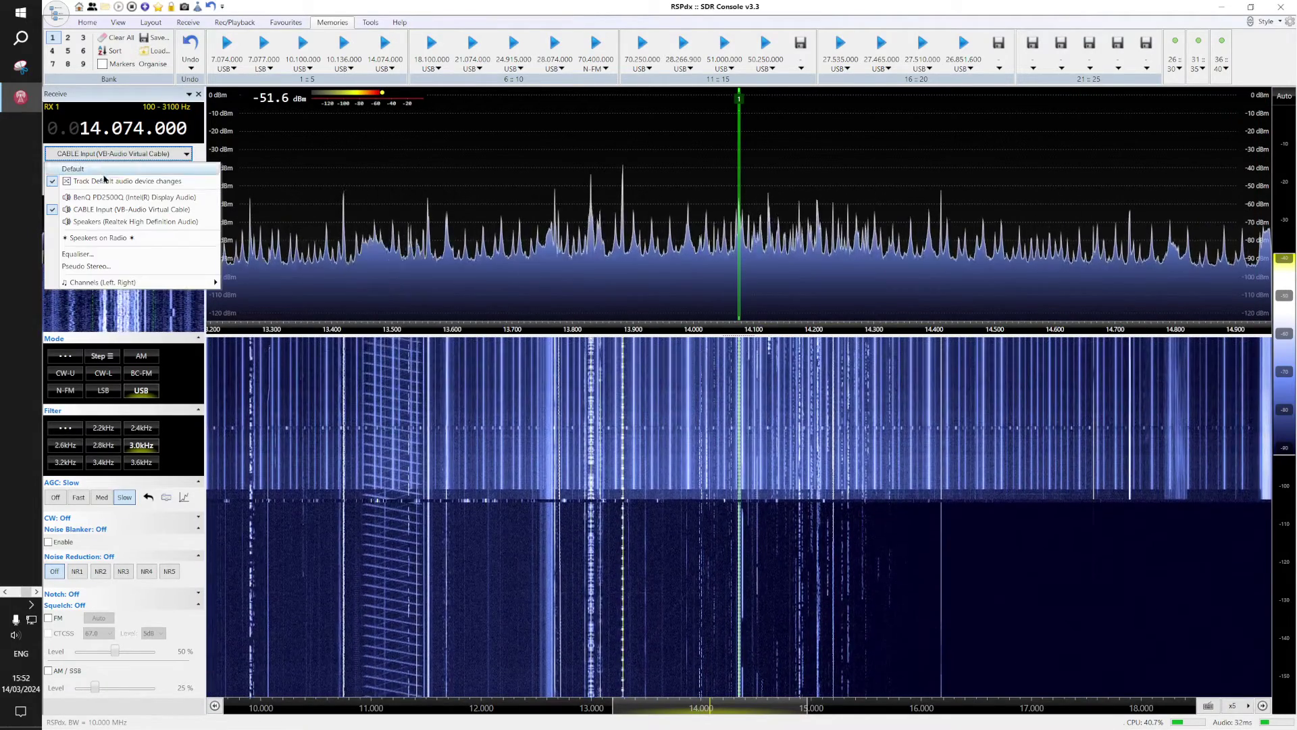
left_click(108, 222)
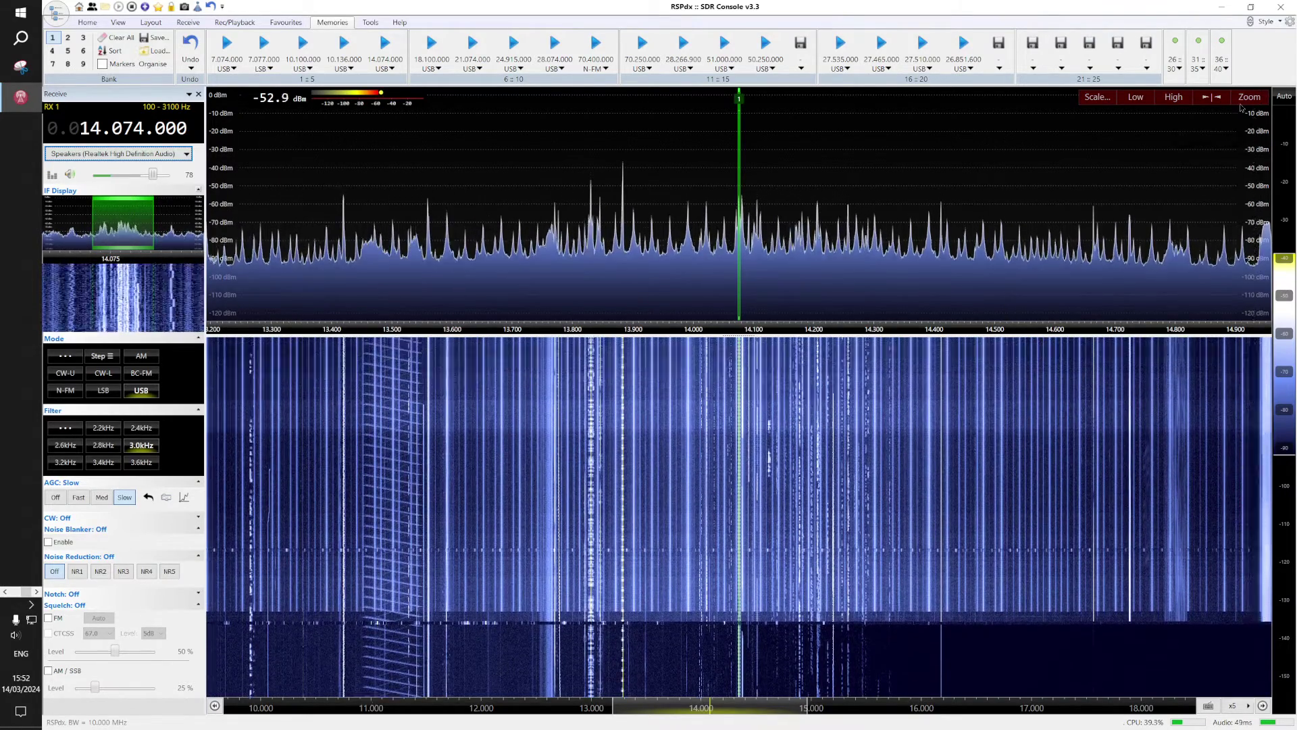
mouse_move(1249, 156)
scroll(1249, 155, "up", 5)
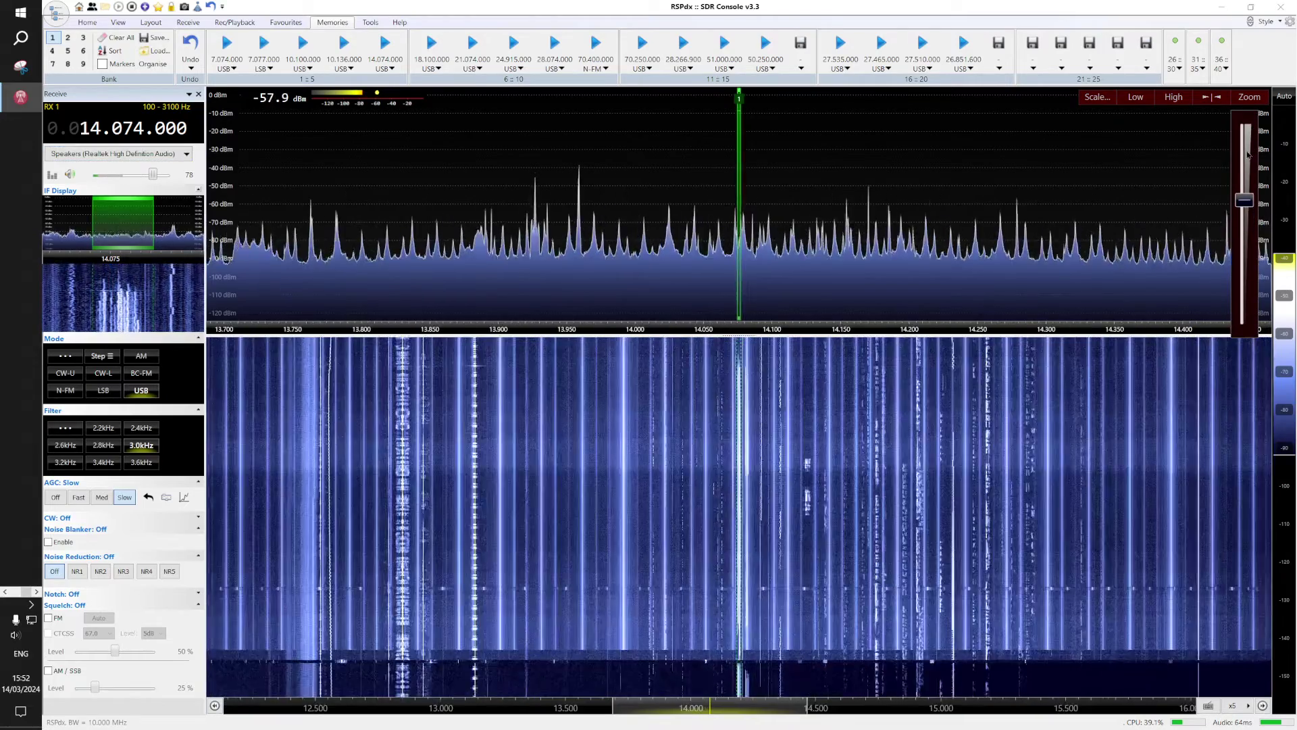
scroll(1249, 155, "up", 1)
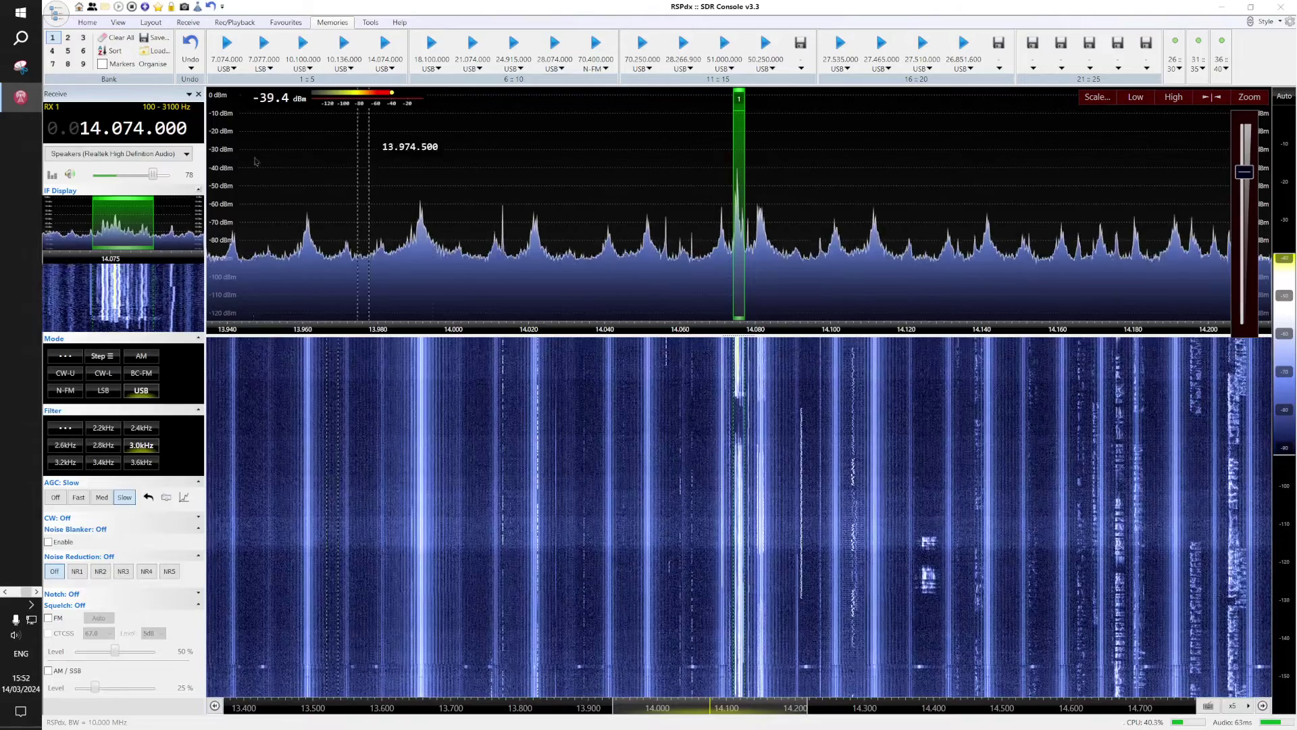
Set the receiver's audio output to CABLE Input (VB-Audio Virtual Cable) and bring the WSJT-X main and Wide Graph windows to the front
left_click(135, 154)
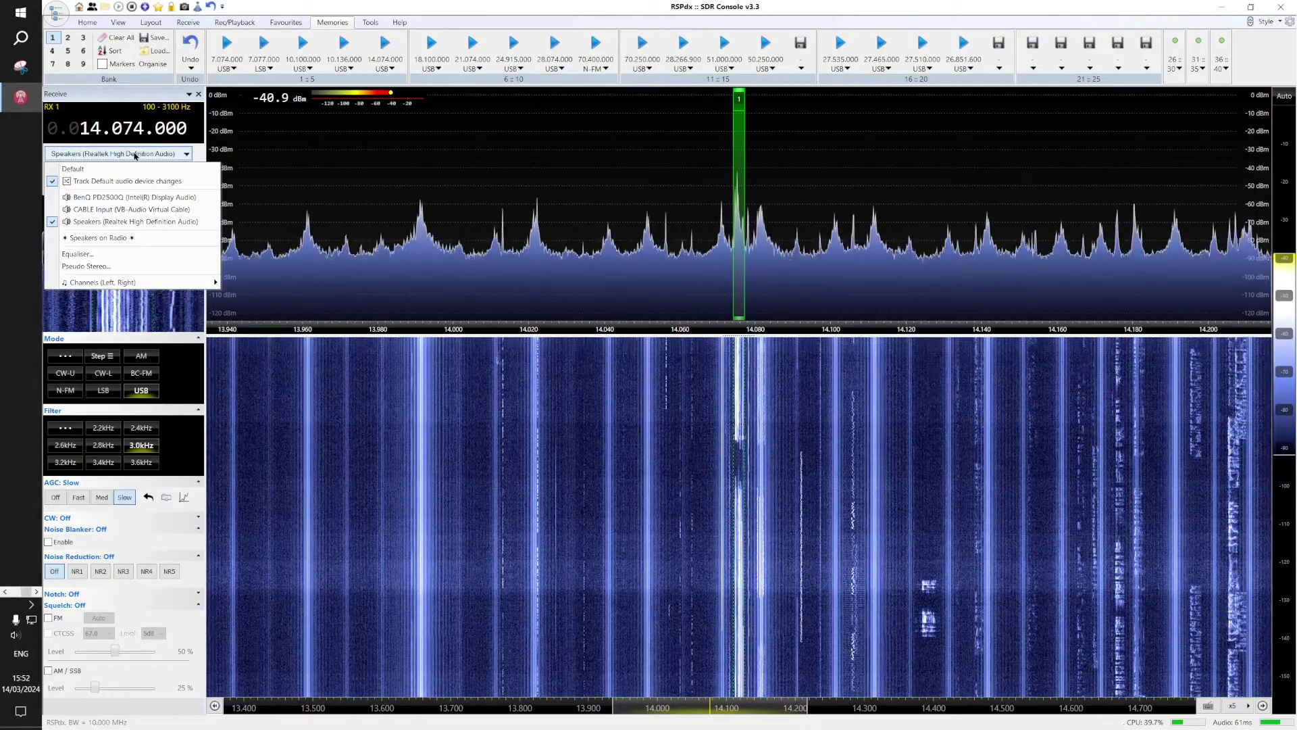
left_click(136, 209)
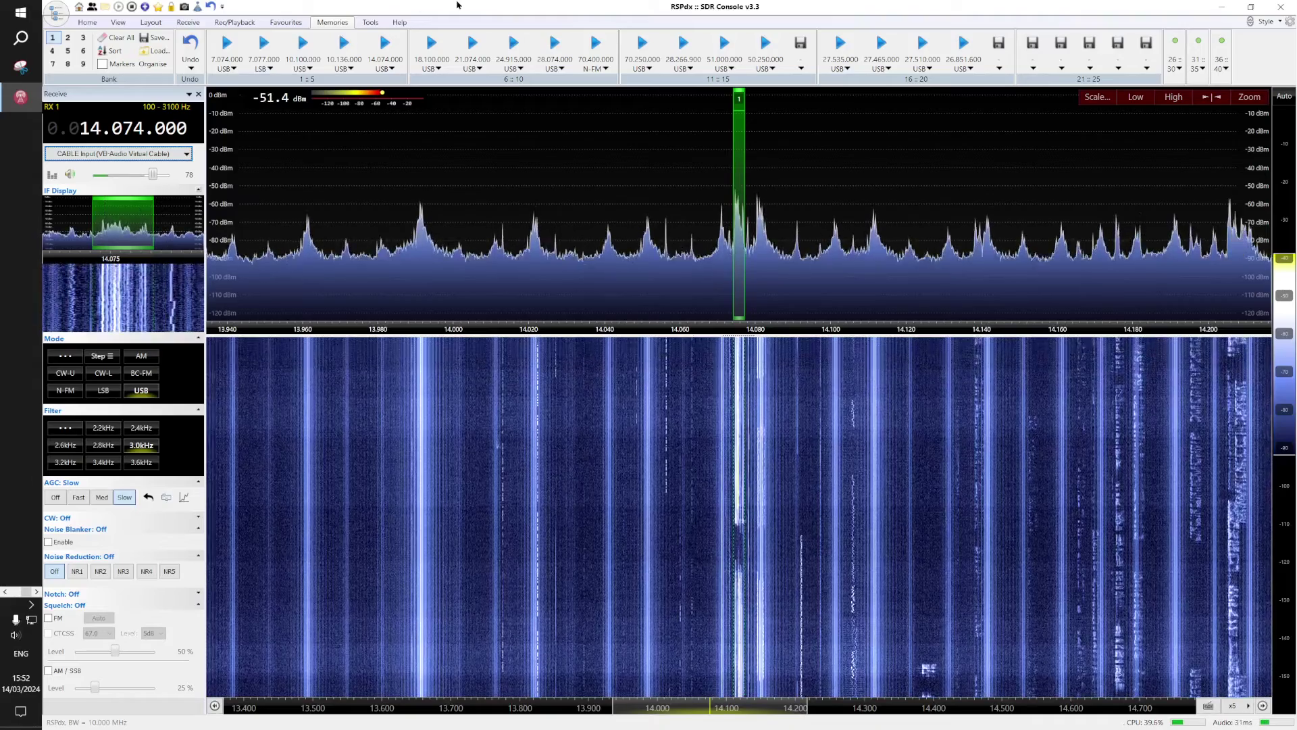
key("alt+Tab")
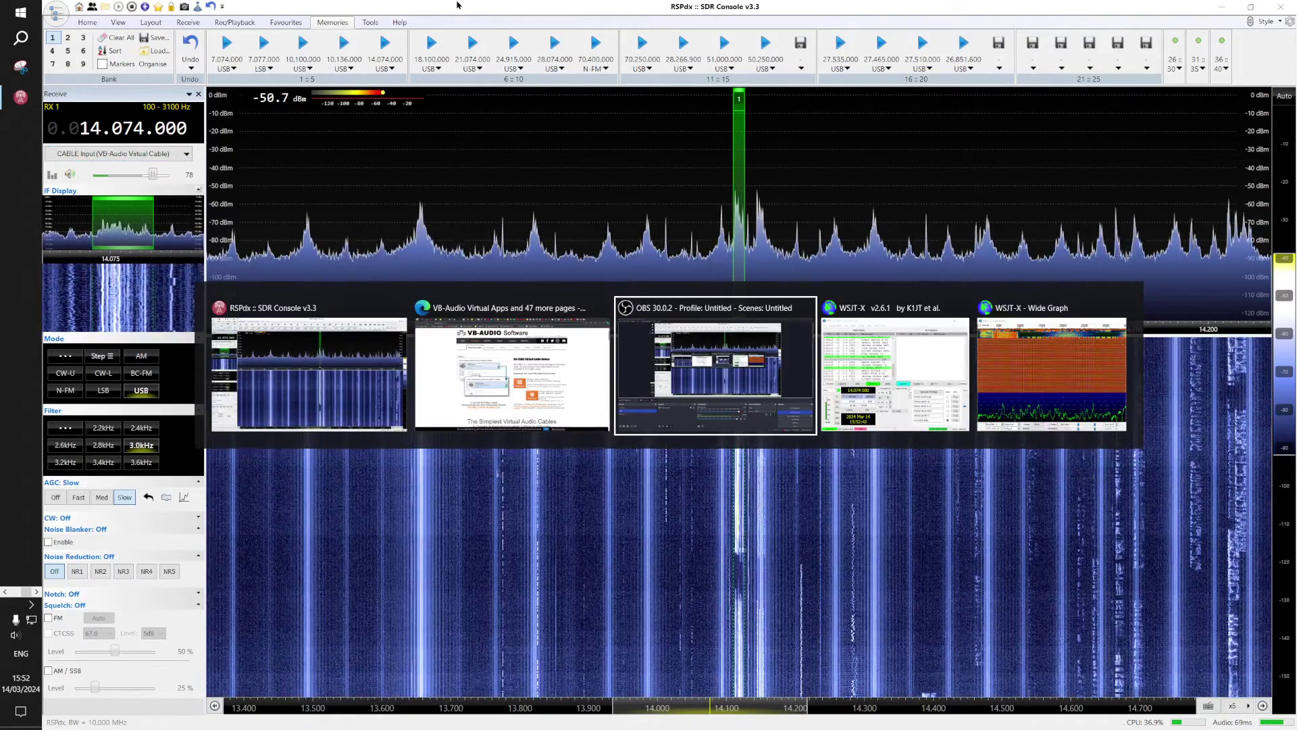
key("alt+Tab")
key("alt+Tab")
key("Tab")
key("Tab")
key("Tab")
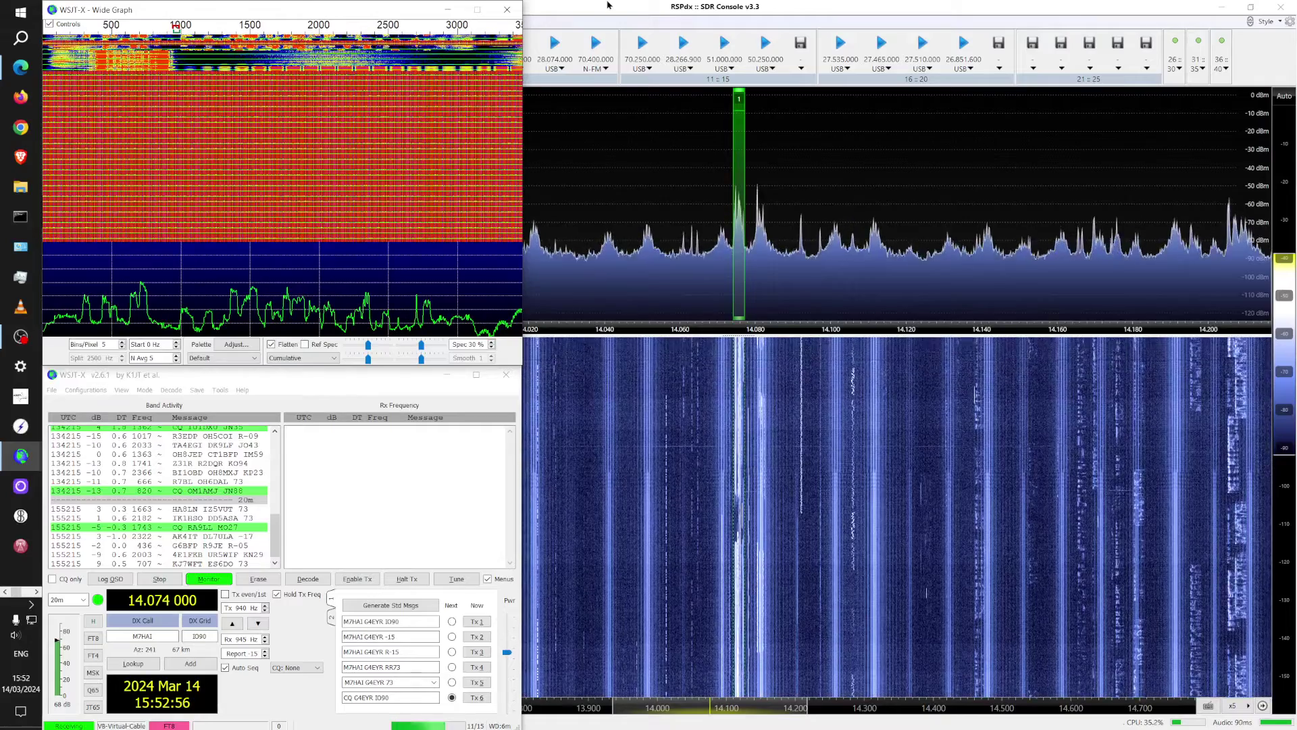
Show the list of saved WSJT-X configurations and check which one is selected
left_click(94, 391)
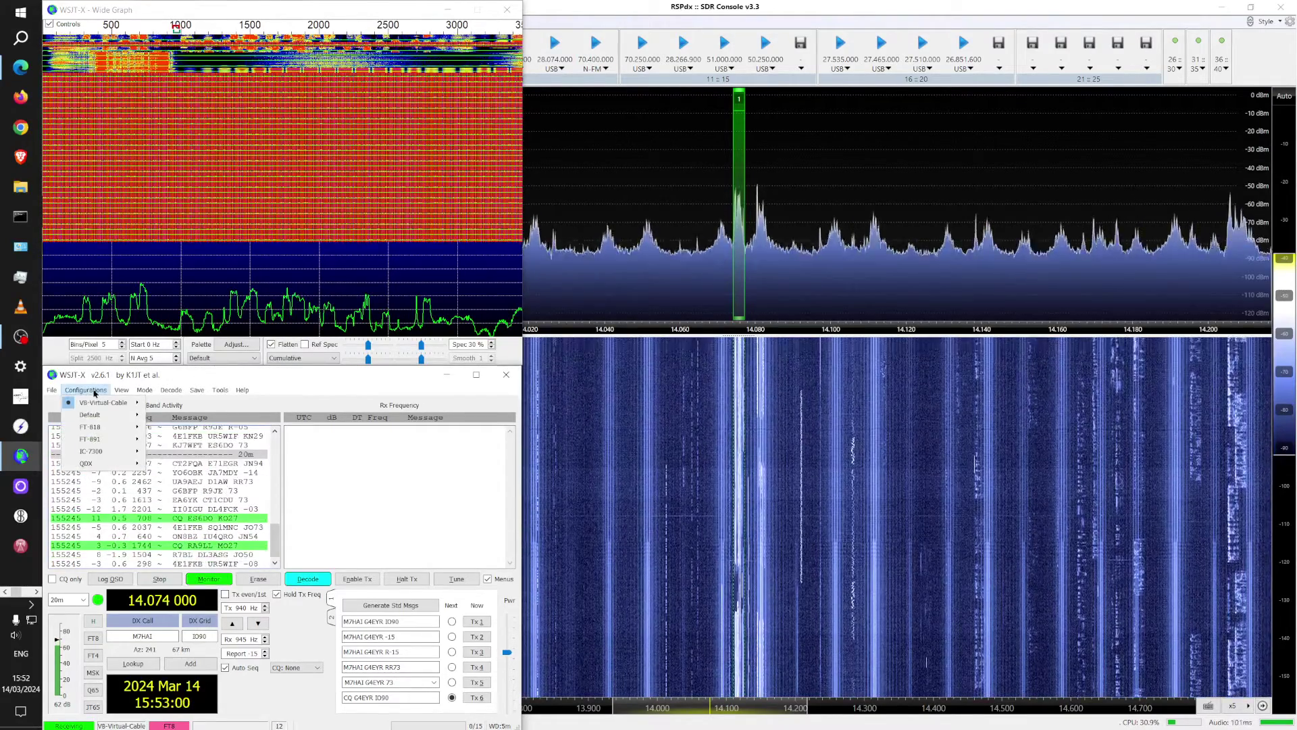
mouse_move(89, 406)
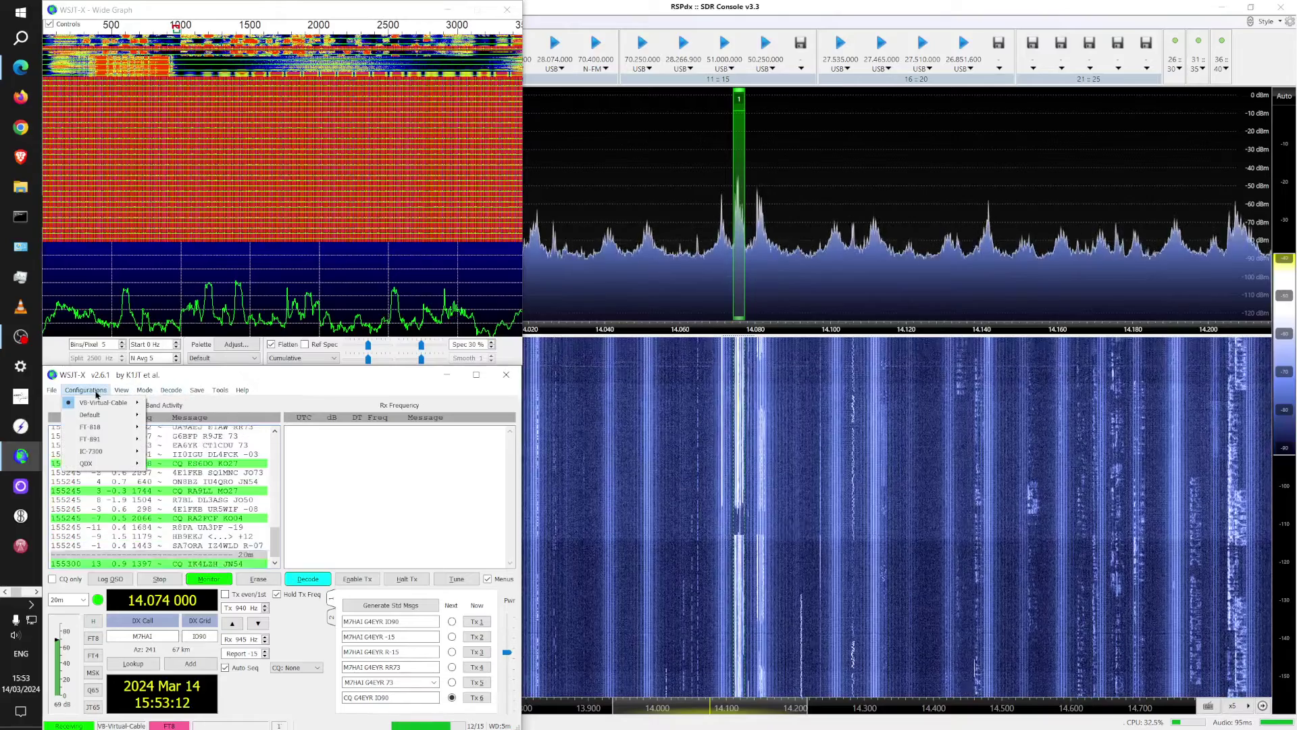
Check the soundcard input and output devices in the WSJT-X audio settings, accept the settings and switch back to SDR Console
left_click(51, 390)
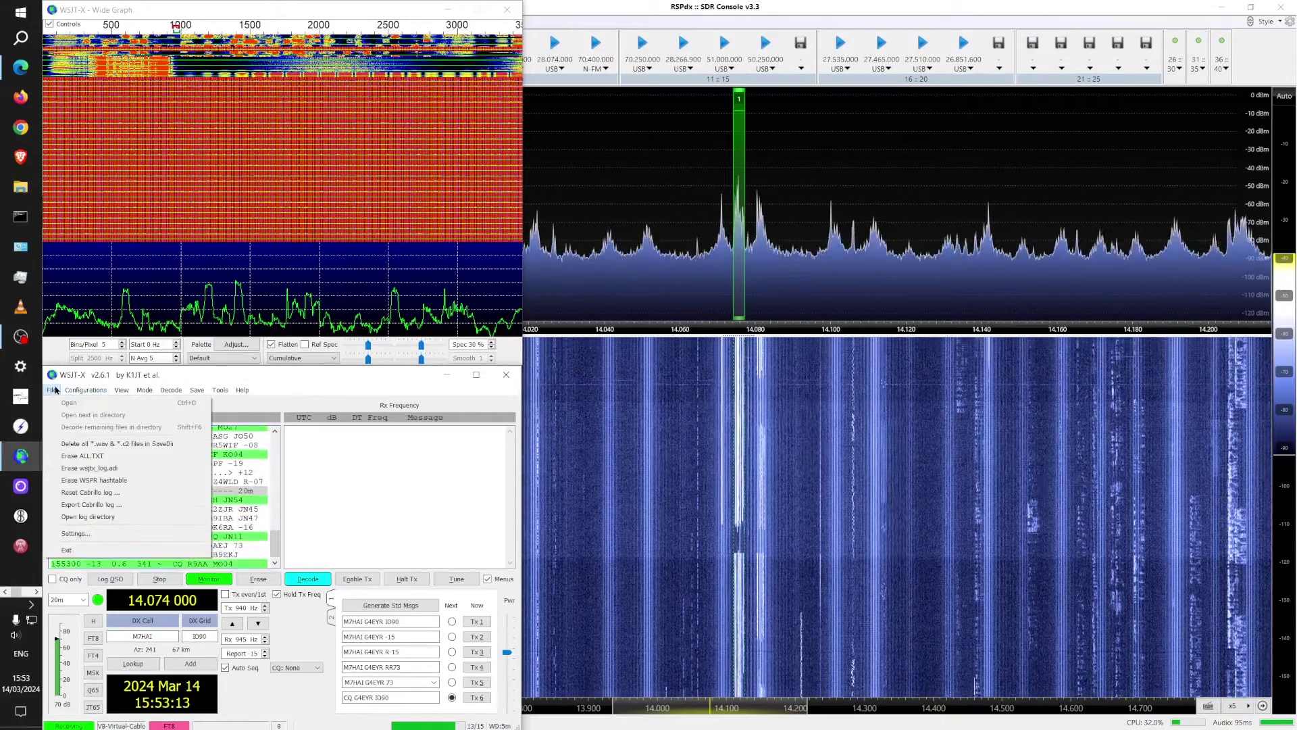
left_click(85, 533)
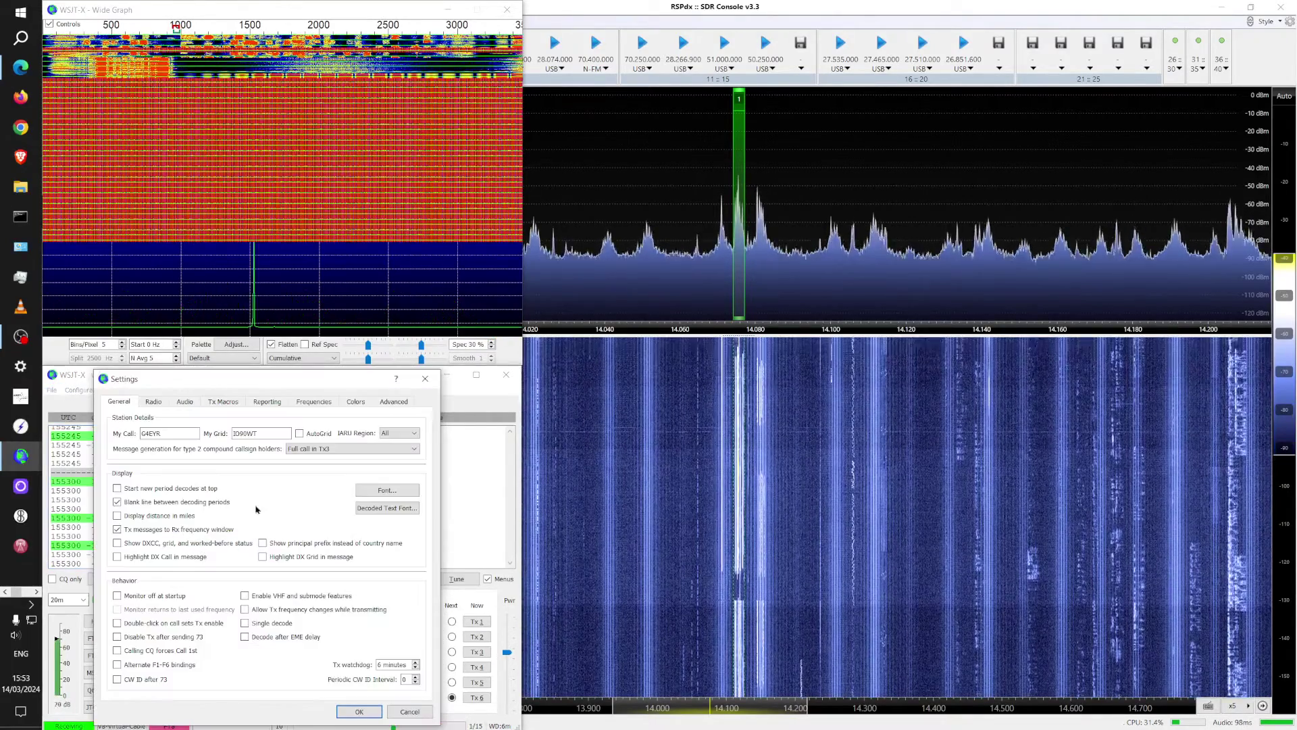
left_click(185, 401)
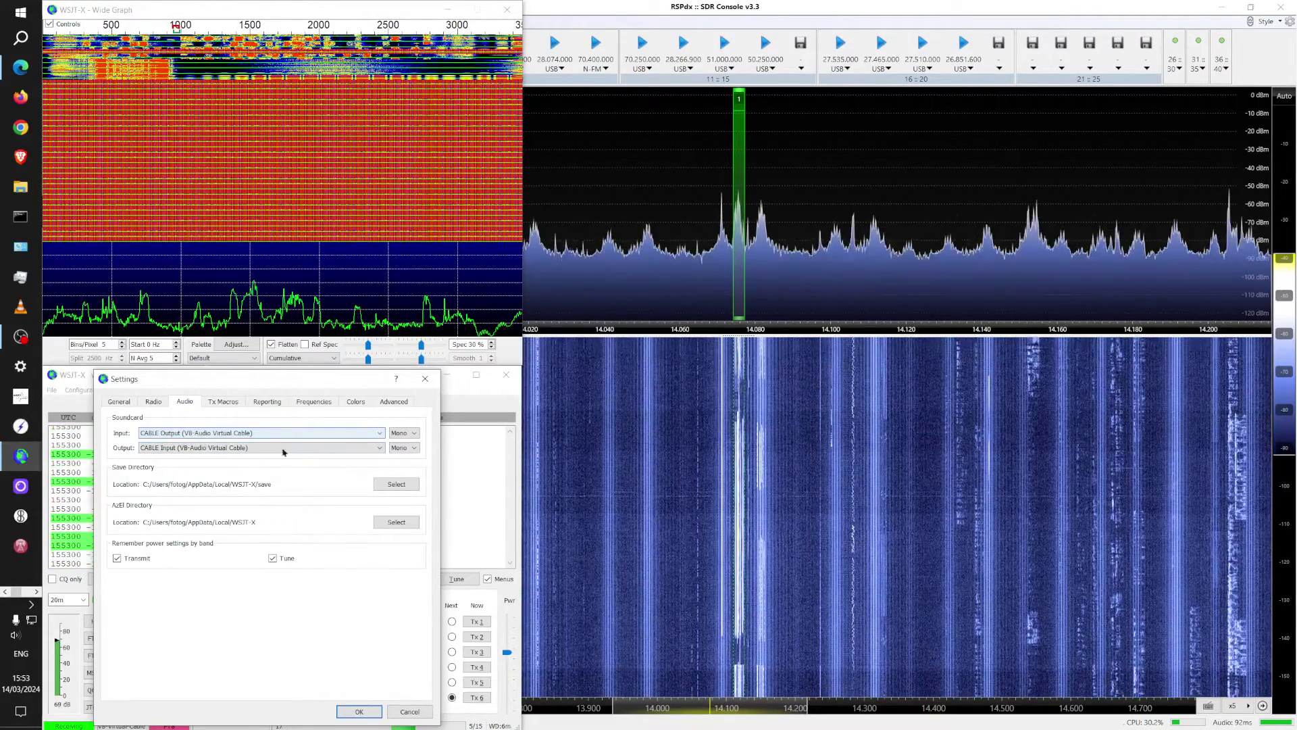
left_click(358, 712)
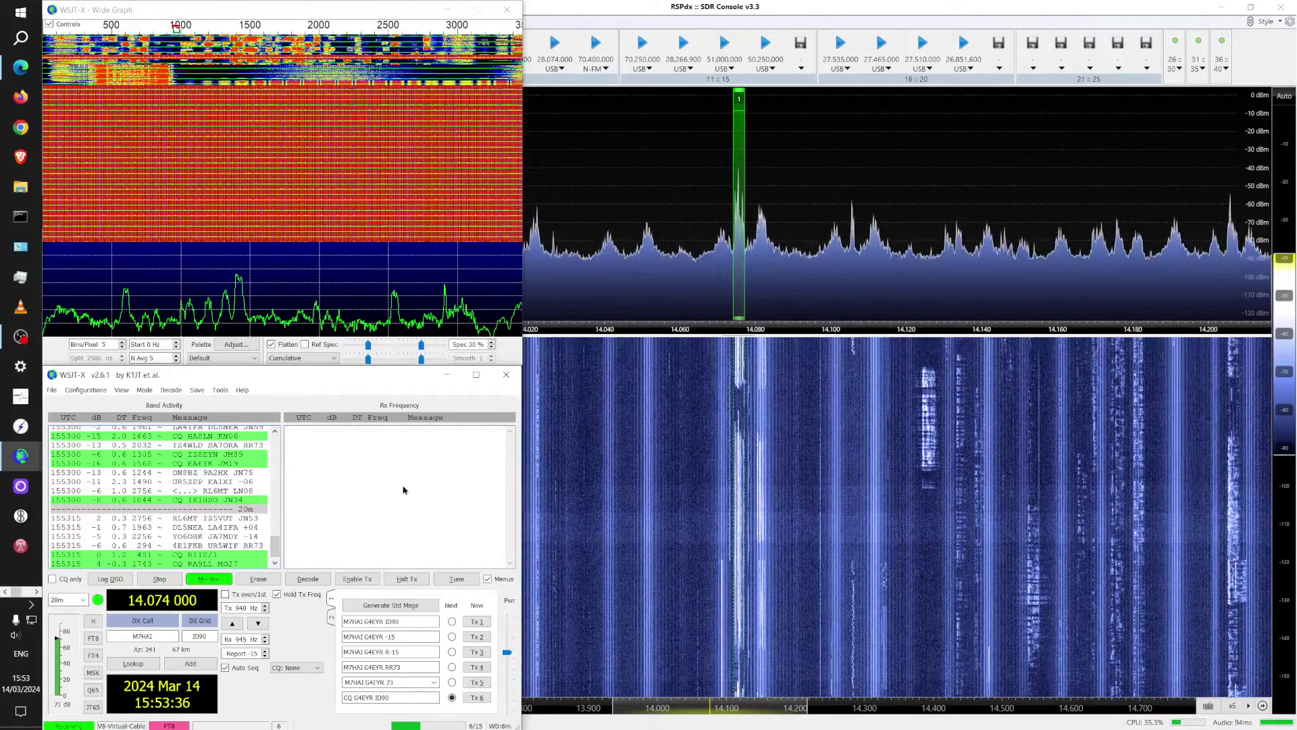
left_click(630, 5)
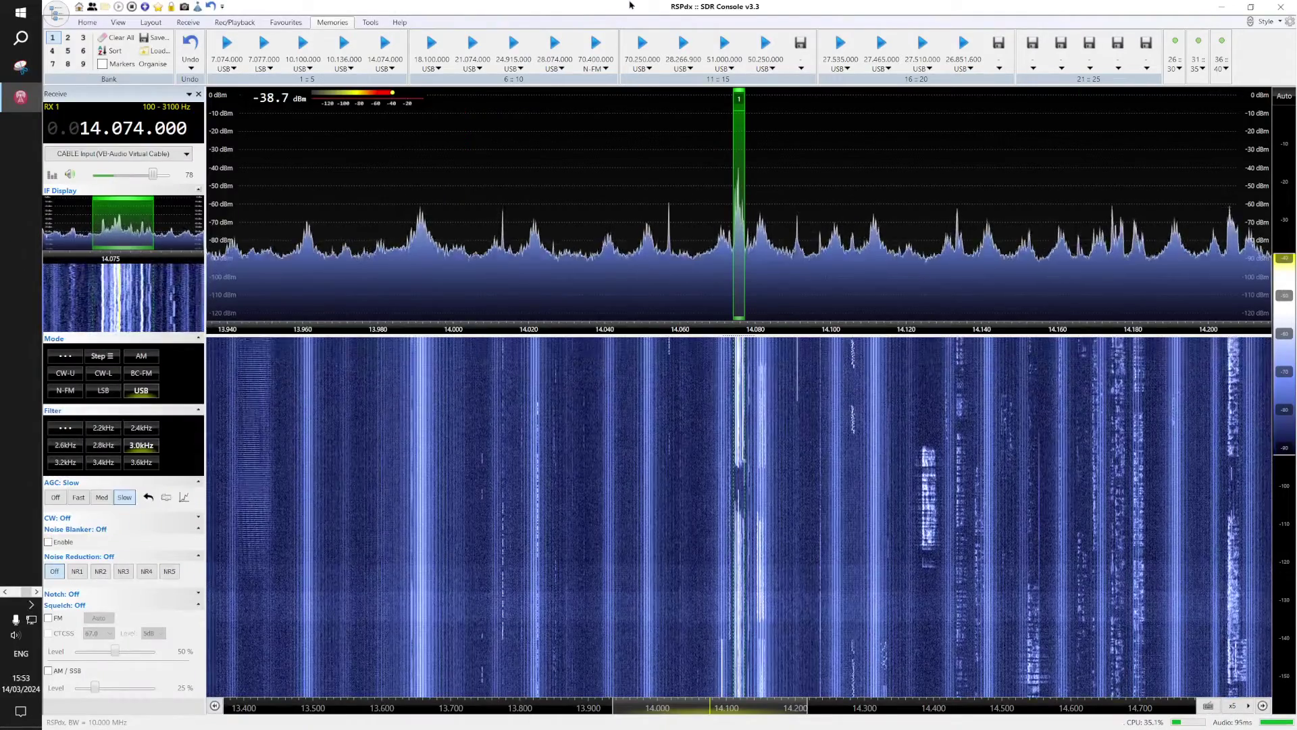